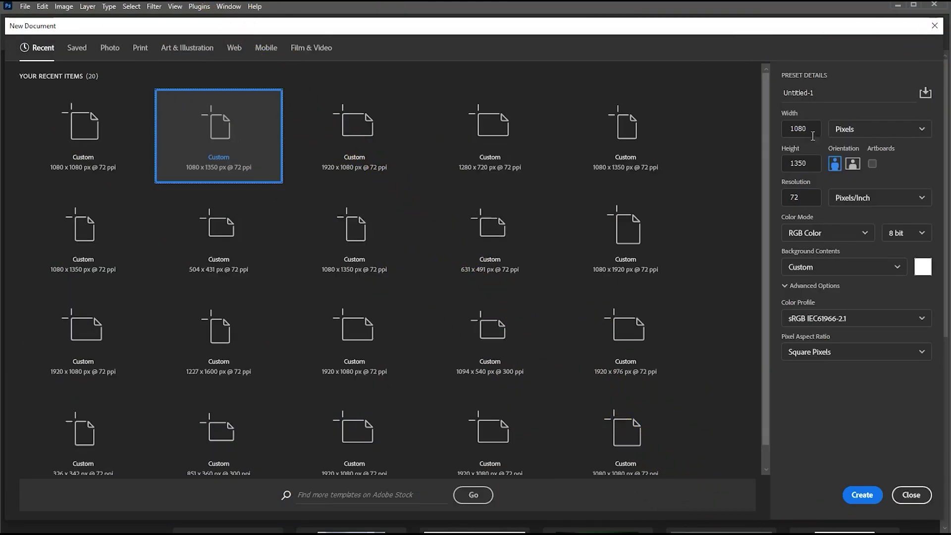
Create a 1080 × 1350 px portrait document at 72 ppi in RGB Color with a white background.
{"action": "double_click", "coordinate": [812, 164]}
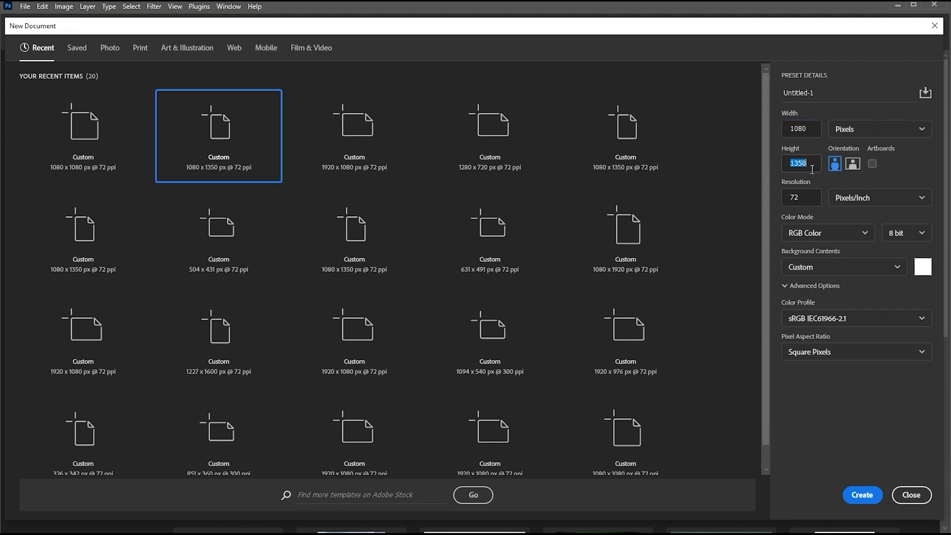
{"action": "left_click", "coordinate": [862, 494]}
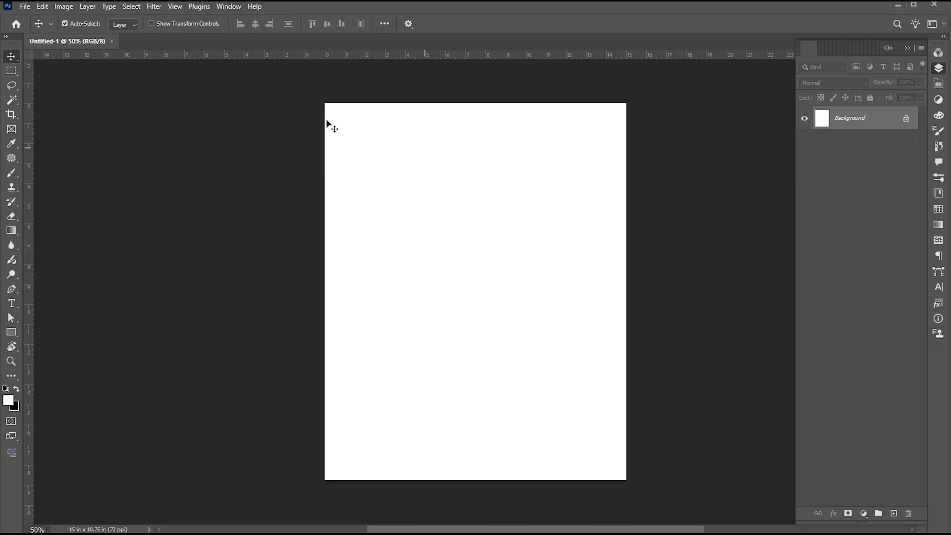
Create a second document of 1080 × 1080 px at 72 ppi with its background colour set to ffffff.
{"action": "left_click", "coordinate": [24, 7]}
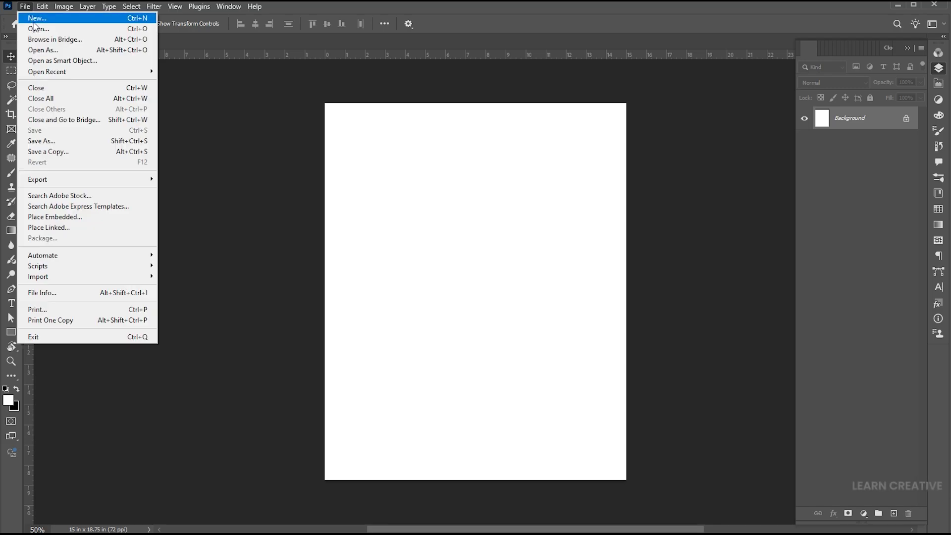
{"action": "left_click", "coordinate": [38, 19]}
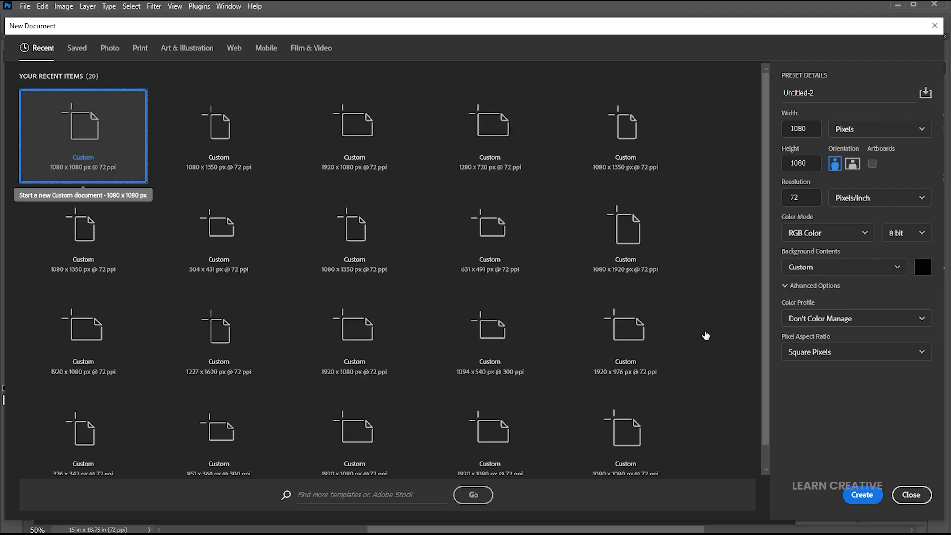
{"action": "left_click", "coordinate": [923, 266]}
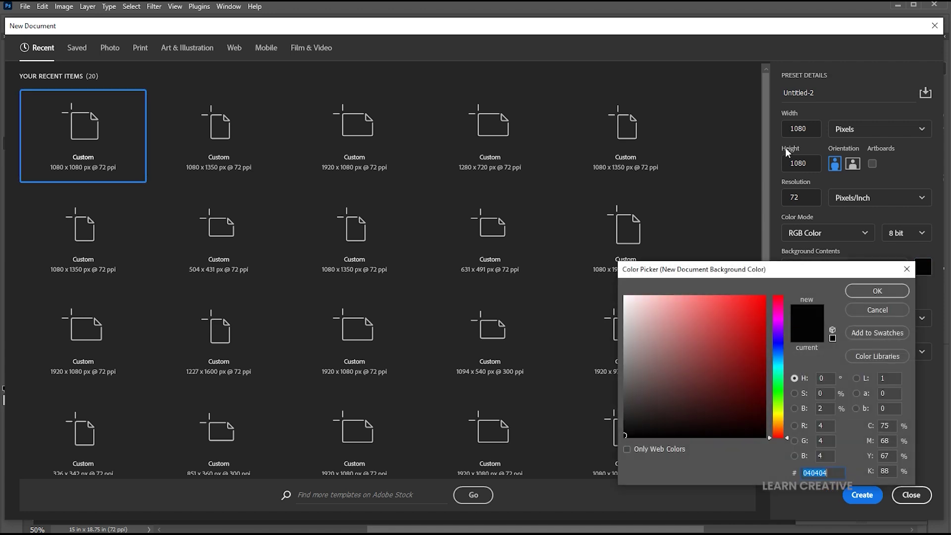
{"action": "type", "text": "ffffff"}
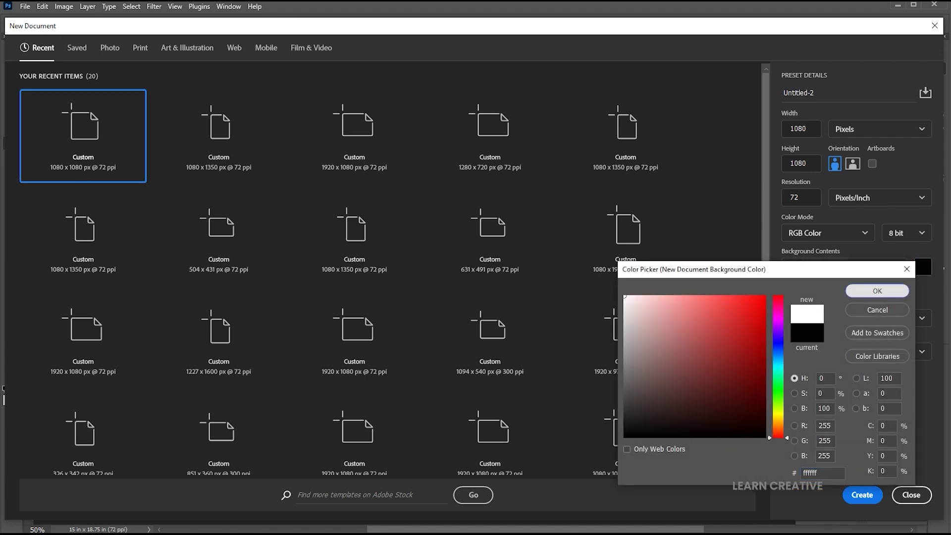
{"action": "left_click", "coordinate": [877, 290]}
{"action": "left_click", "coordinate": [863, 495]}
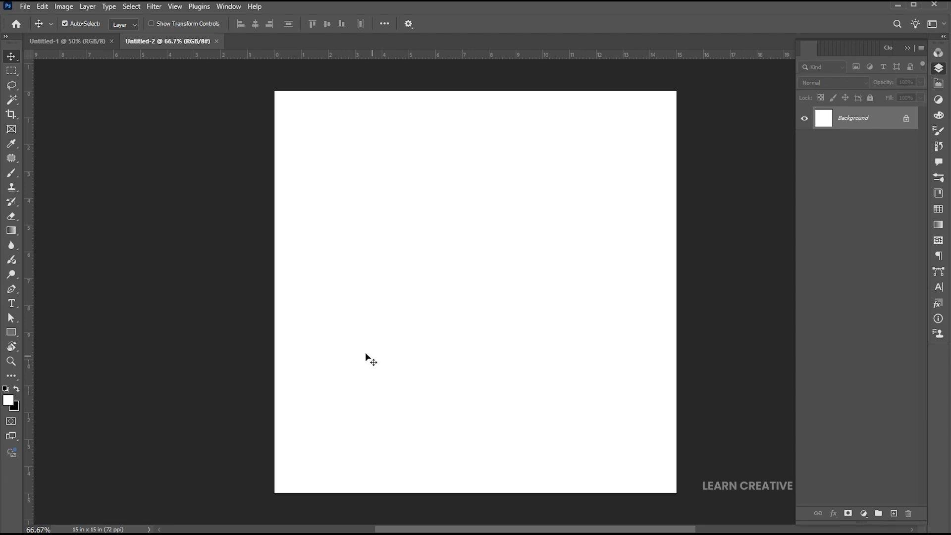
Draw a square shape of about 522 × 522 px on the canvas with the fill colour ffc400.
{"action": "left_click", "coordinate": [12, 332]}
{"action": "left_click_drag", "start_coordinate": [329, 149], "coordinate": [522, 343]}
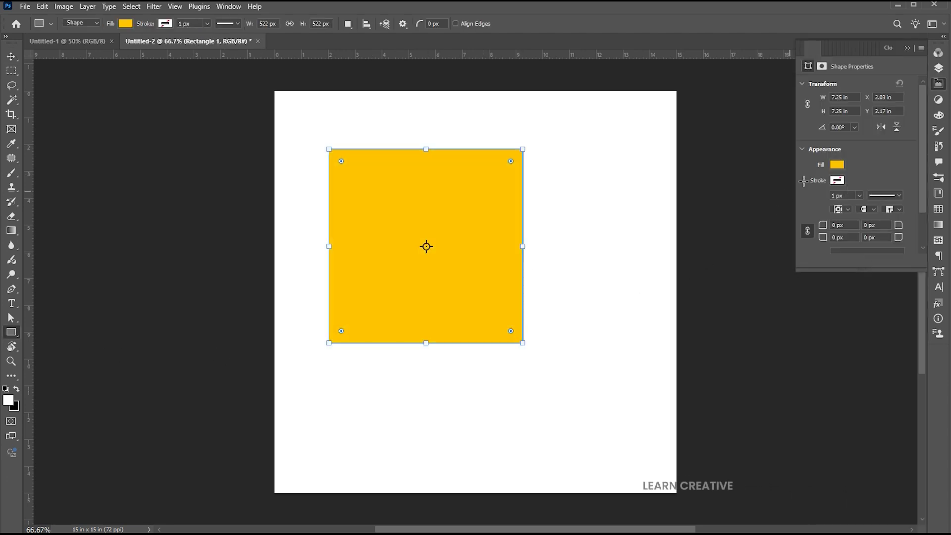
{"action": "left_click", "coordinate": [837, 165]}
{"action": "left_click", "coordinate": [946, 188]}
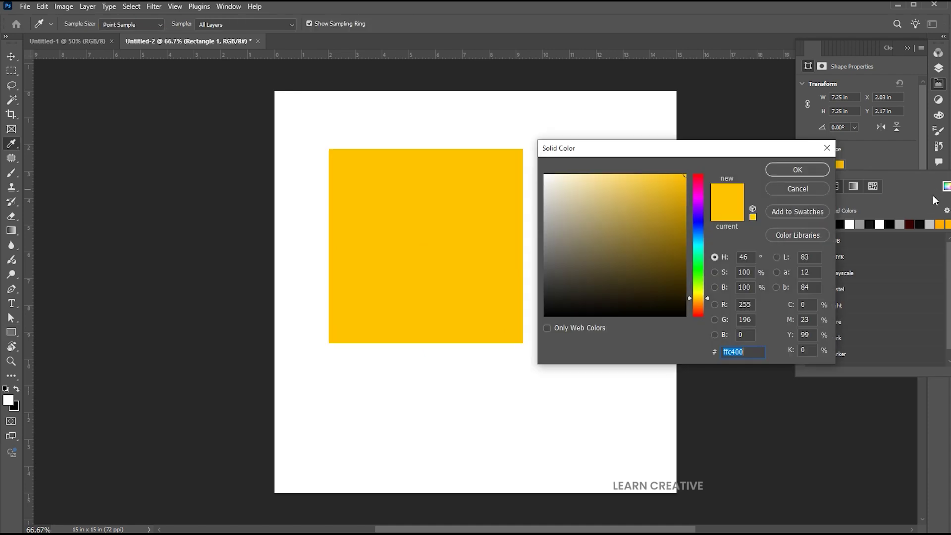
{"action": "left_click", "coordinate": [807, 169]}
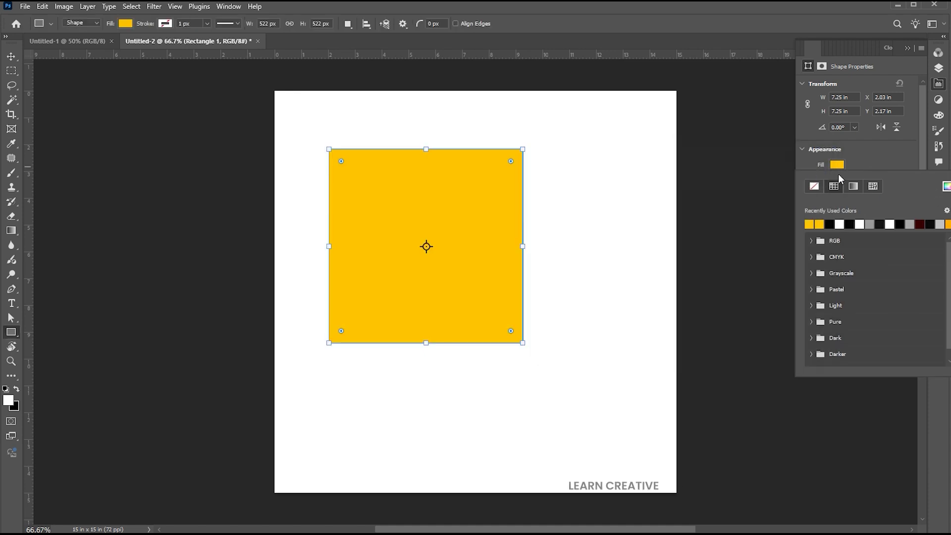
Align the yellow square to the upper-left corner of the canvas and clear the selection.
{"action": "left_click", "coordinate": [938, 68]}
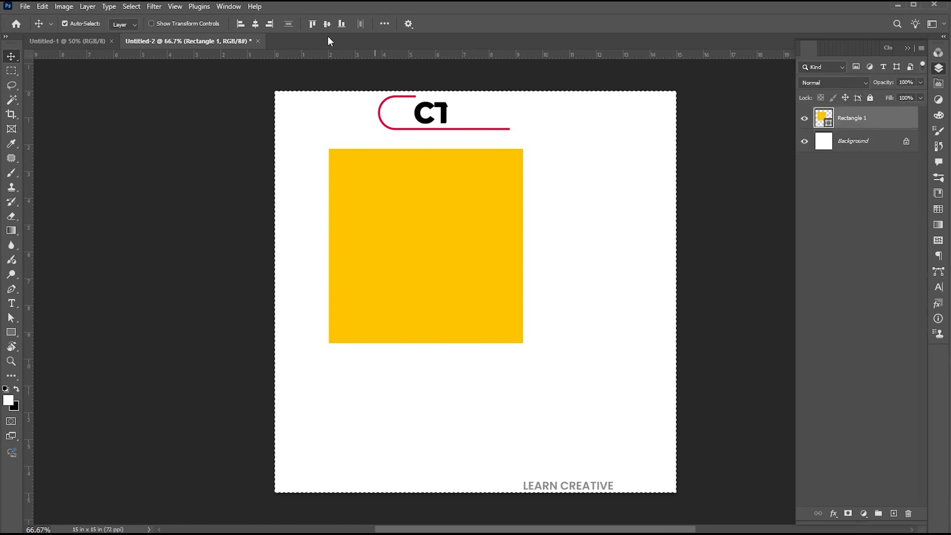
{"action": "left_click", "coordinate": [240, 24]}
{"action": "left_click", "coordinate": [311, 25]}
{"action": "key", "text": "ctrl+d"}
{"action": "left_click", "coordinate": [520, 181]}
{"action": "left_click", "coordinate": [387, 156]}
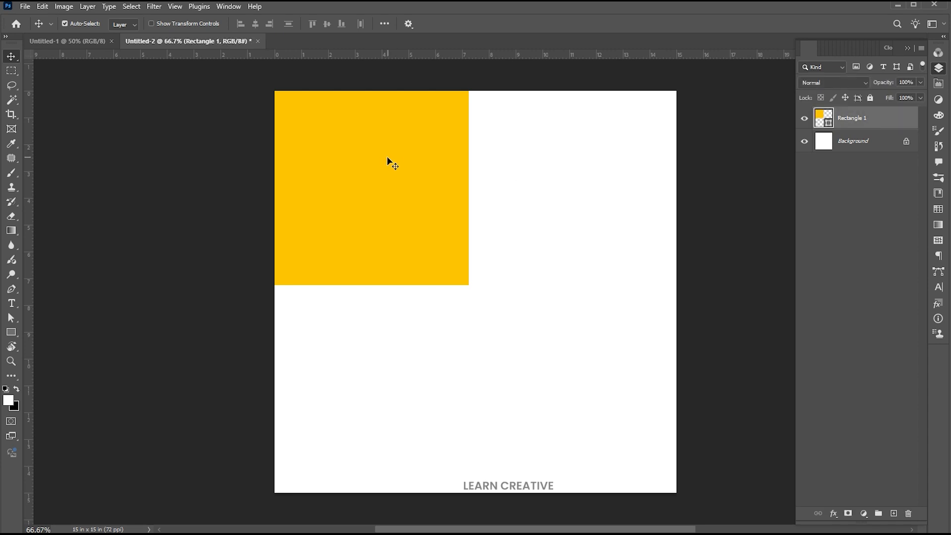
Duplicate the yellow square directly to its right and scale both squares together to span the full canvas width.
{"action": "left_click_drag", "start_coordinate": [378, 163], "coordinate": [572, 190]}
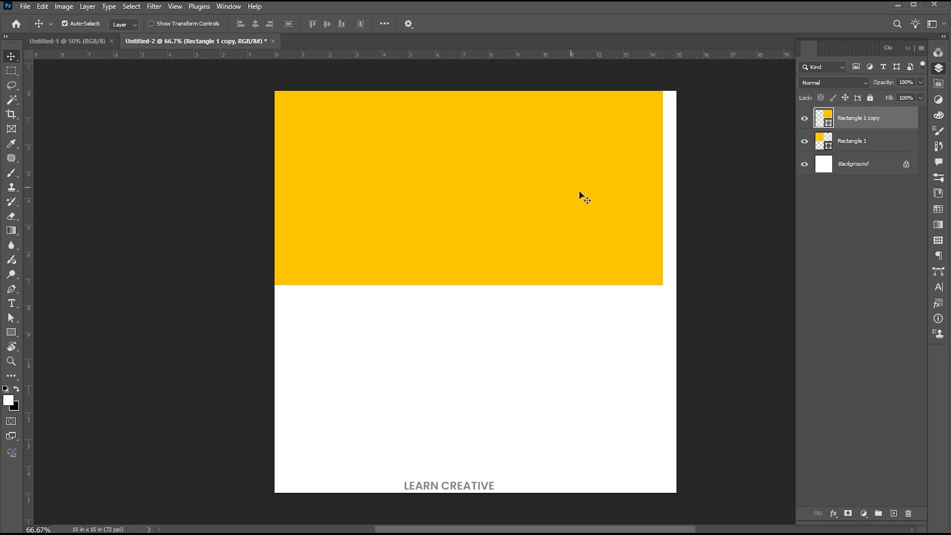
{"action": "left_click", "coordinate": [863, 147], "text": "shift"}
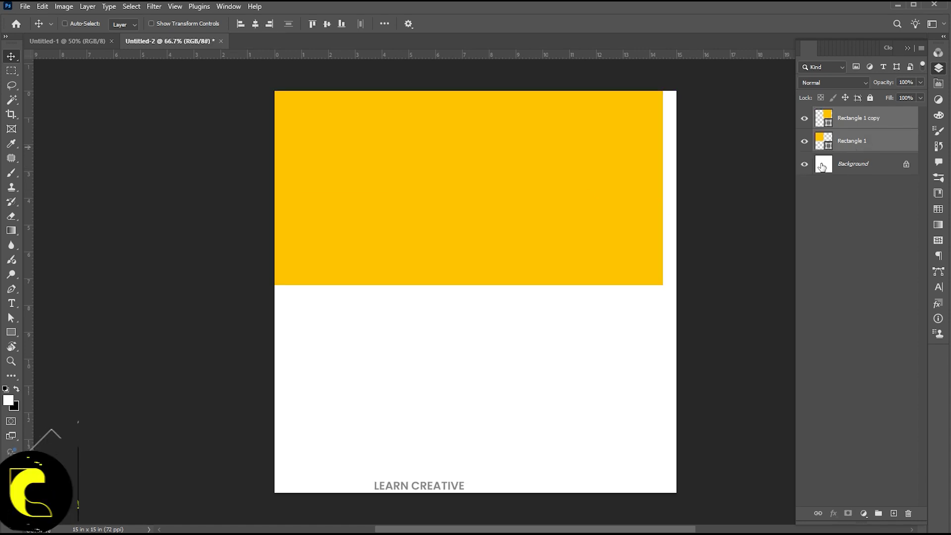
{"action": "key", "text": "ctrl+t"}
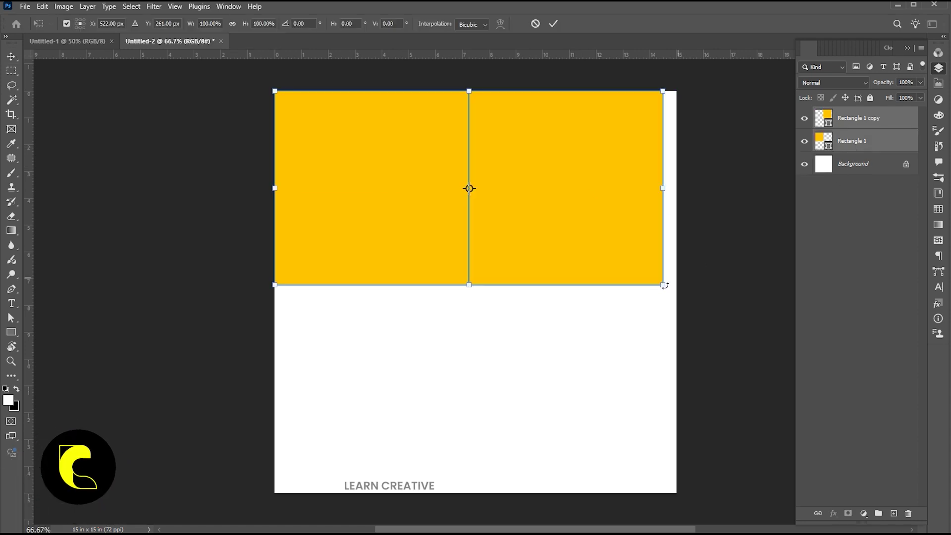
{"action": "left_click_drag", "start_coordinate": [662, 285], "coordinate": [676, 292]}
{"action": "key", "text": "Return"}
Change the fill of the duplicated square, Rectangle 1 copy, to white.
{"action": "left_click", "coordinate": [607, 259]}
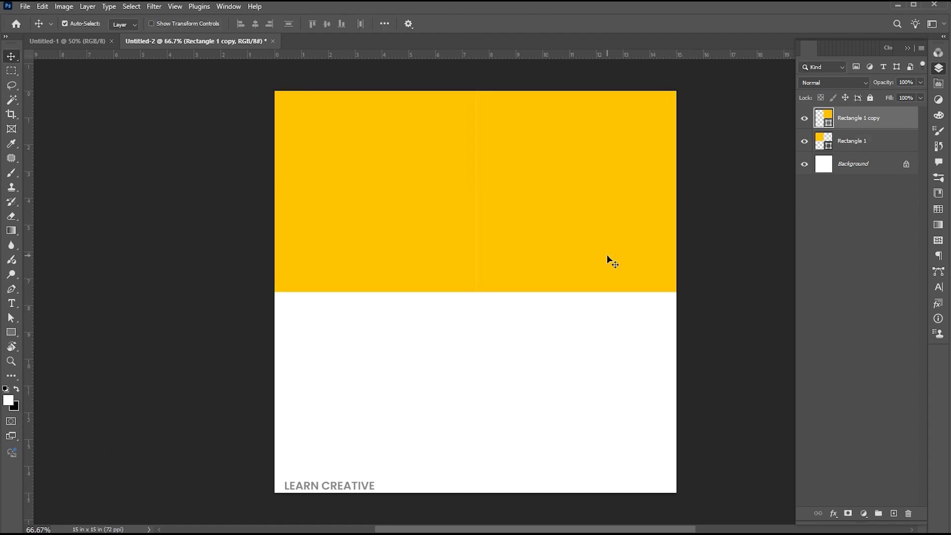
{"action": "left_click", "coordinate": [937, 83]}
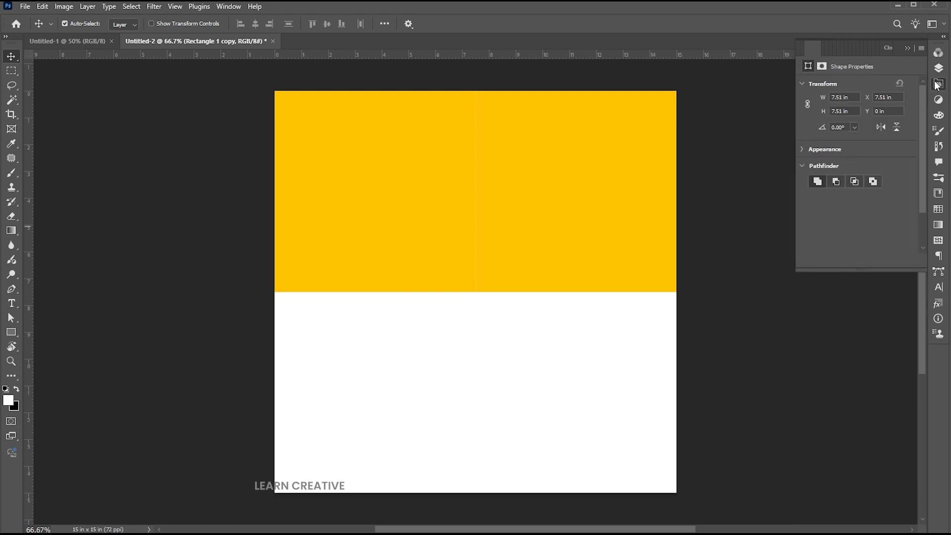
{"action": "left_click", "coordinate": [803, 149]}
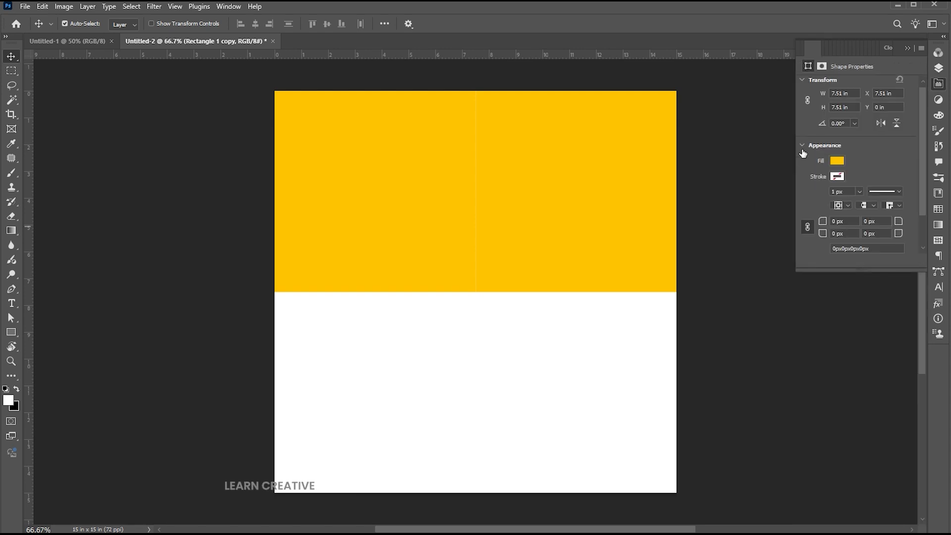
{"action": "left_click", "coordinate": [837, 160]}
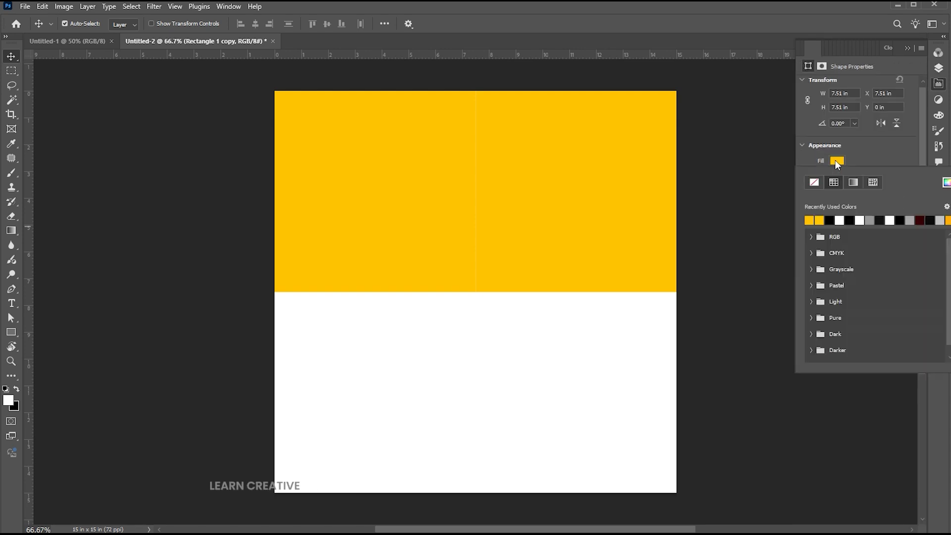
{"action": "left_click", "coordinate": [841, 220]}
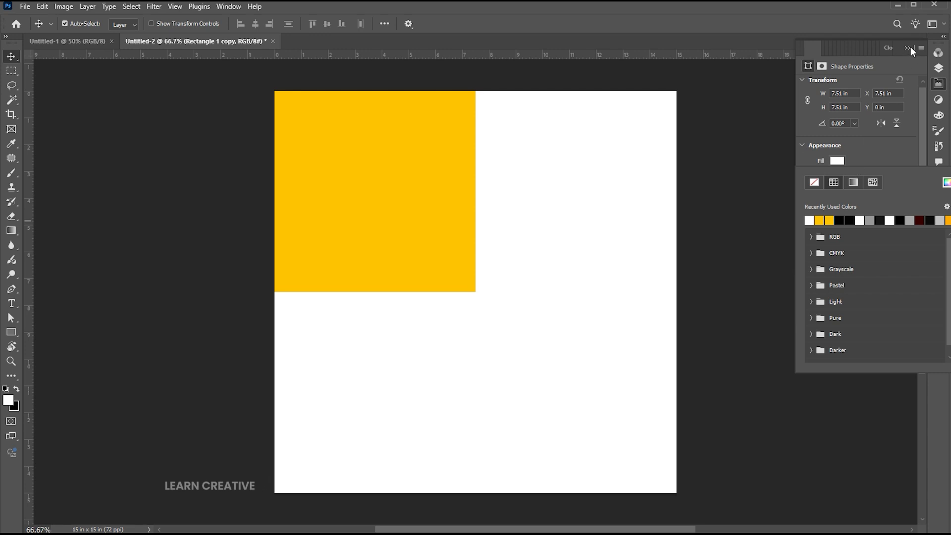
Duplicate both squares, move the copies into the lower half and rotate them half a turn to form a checkerboard tile.
{"action": "key", "text": "F7"}
{"action": "left_click", "coordinate": [869, 142], "text": "shift"}
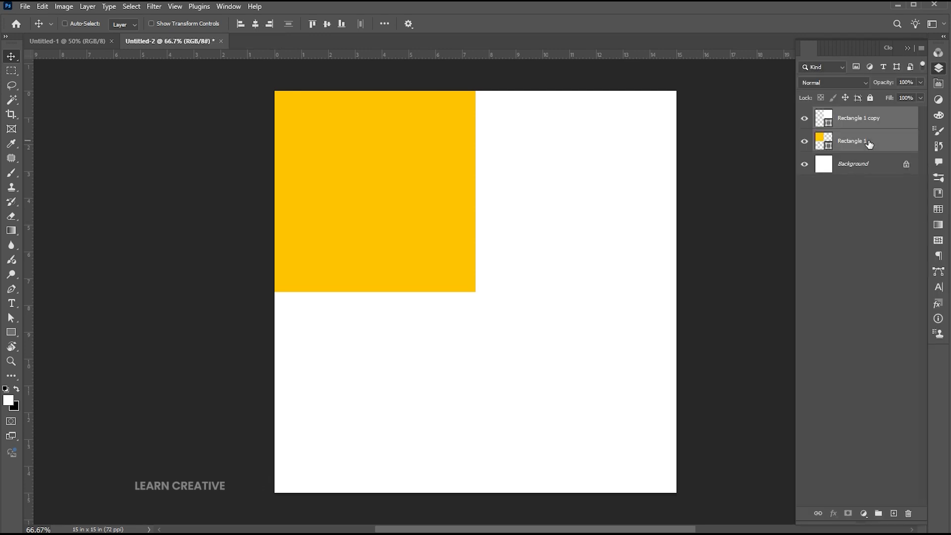
{"action": "key", "text": "ctrl+j"}
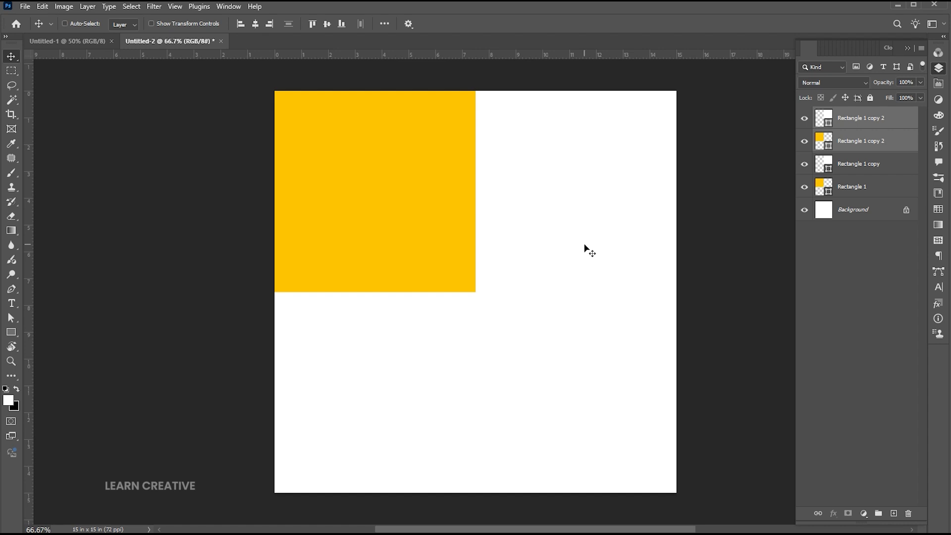
{"action": "key", "text": "ctrl+t"}
{"action": "left_click_drag", "start_coordinate": [556, 159], "coordinate": [555, 335]}
{"action": "left_click_drag", "start_coordinate": [685, 282], "coordinate": [398, 430]}
{"action": "key", "text": "Return"}
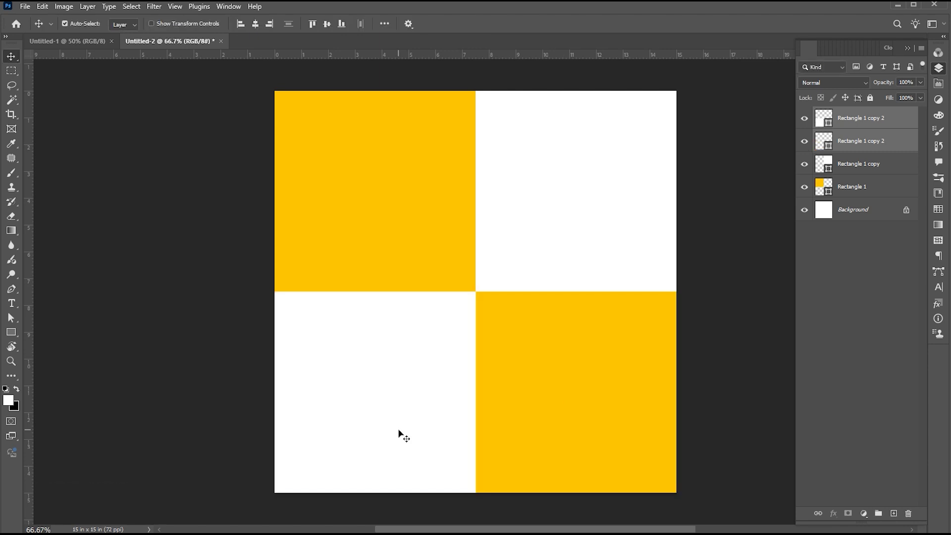
Hide the Background layer and define the checkerboard tile as a pattern named "Pattern 01".
{"action": "left_click", "coordinate": [789, 240]}
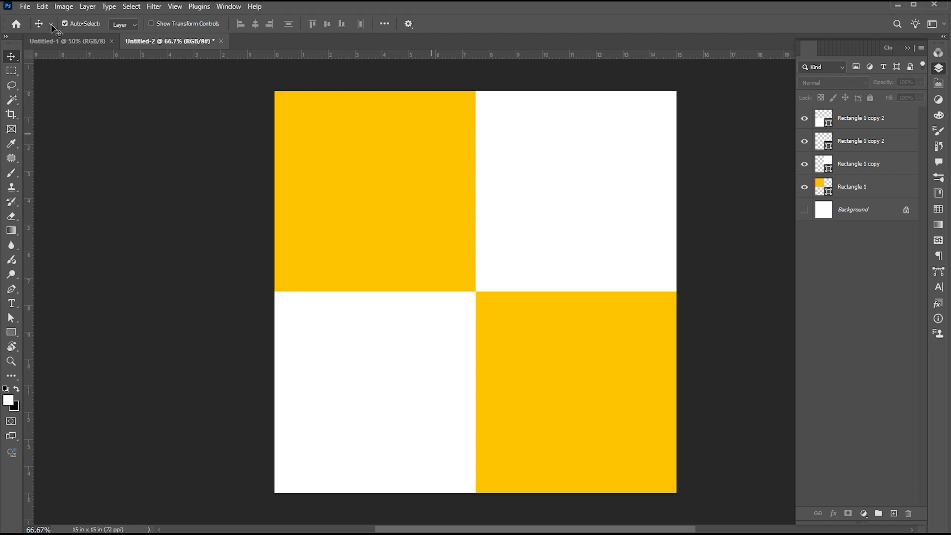
{"action": "left_click", "coordinate": [43, 7]}
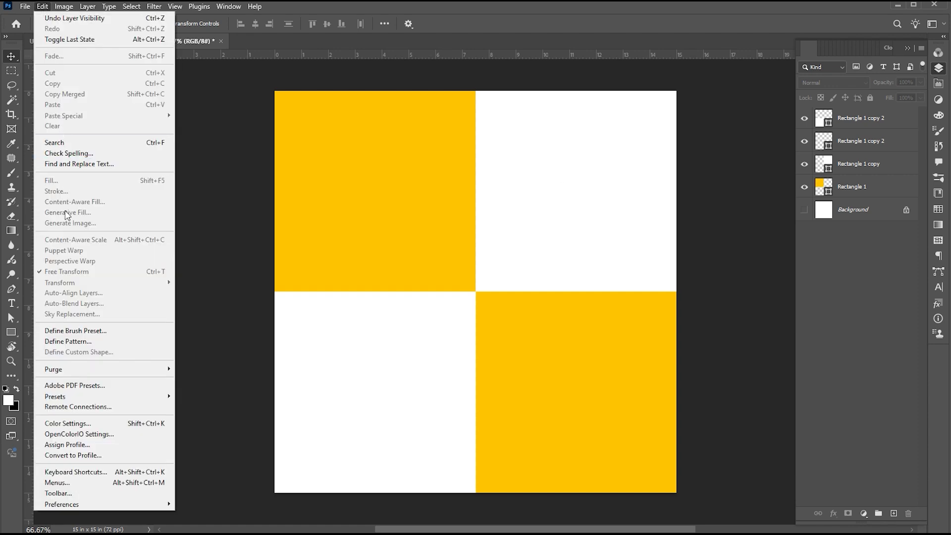
{"action": "left_click", "coordinate": [68, 341]}
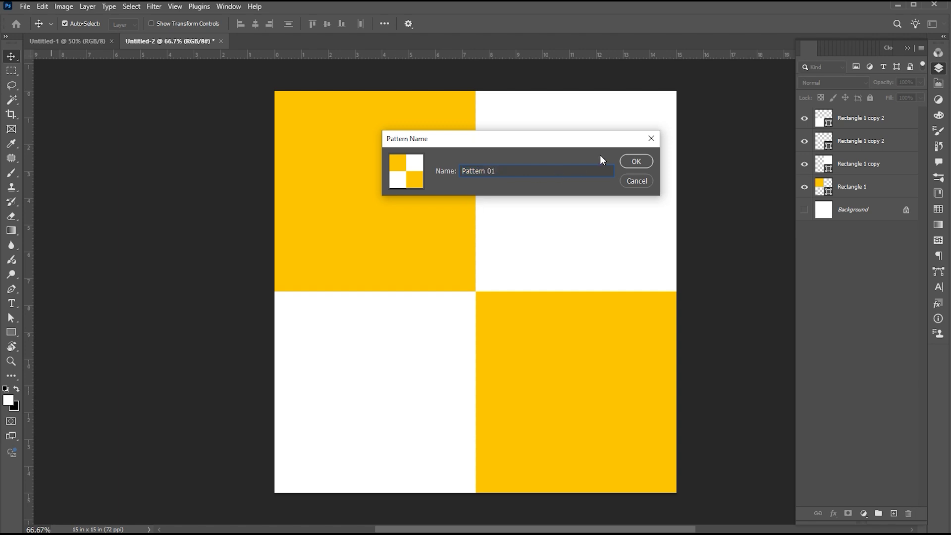
{"action": "left_click", "coordinate": [639, 162]}
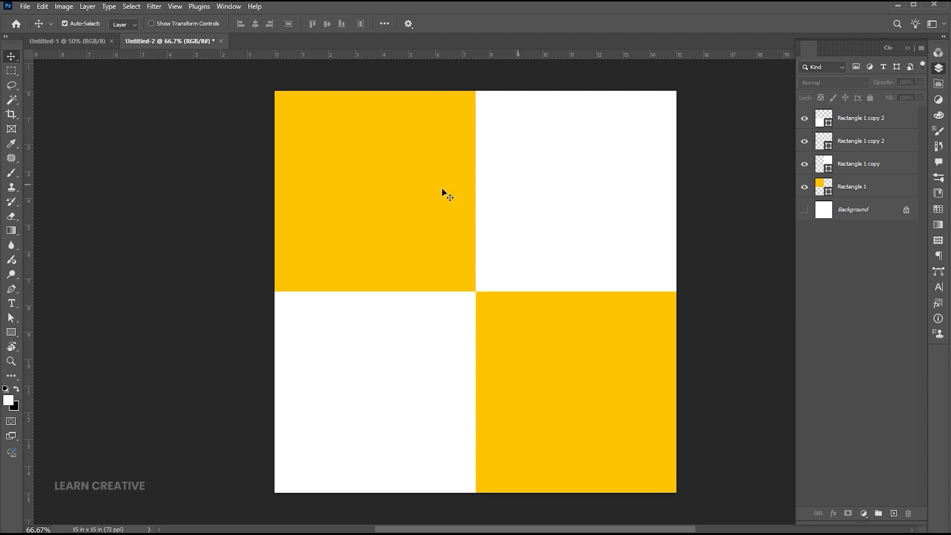
Close the square tile document without saving and draw a yellow rectangle about 1144 × 697 px over the portrait document's lower half.
{"action": "left_click", "coordinate": [221, 41]}
{"action": "left_click", "coordinate": [473, 205]}
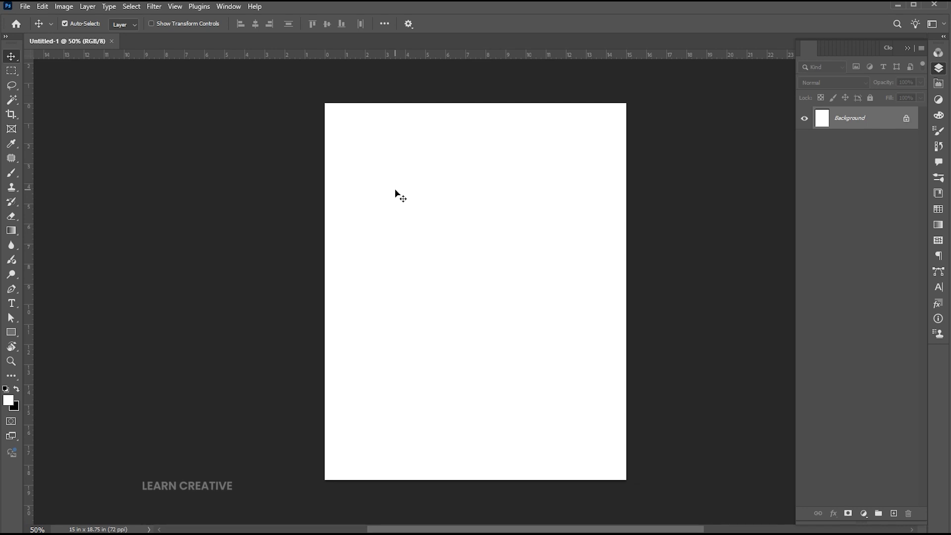
{"action": "left_click", "coordinate": [11, 333]}
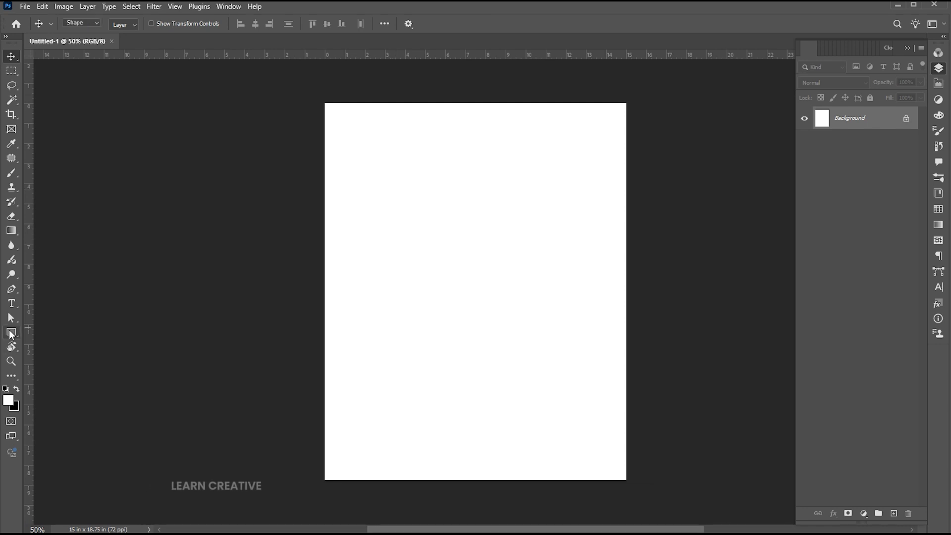
{"action": "left_click_drag", "start_coordinate": [315, 292], "coordinate": [635, 487]}
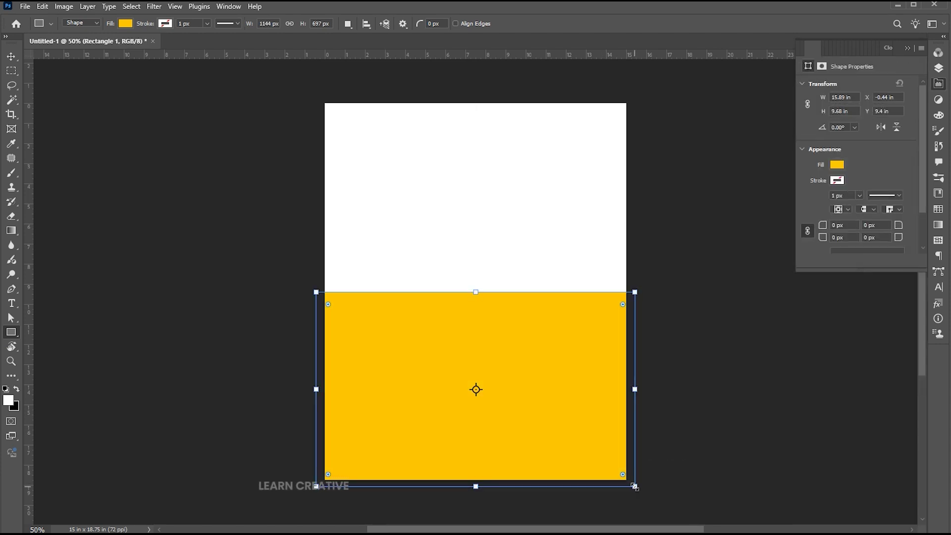
Add a Pattern Overlay to the Rectangle 1 layer using the custom yellow-and-white checkerboard pattern.
{"action": "left_click", "coordinate": [938, 69]}
{"action": "right_click", "coordinate": [826, 117]}
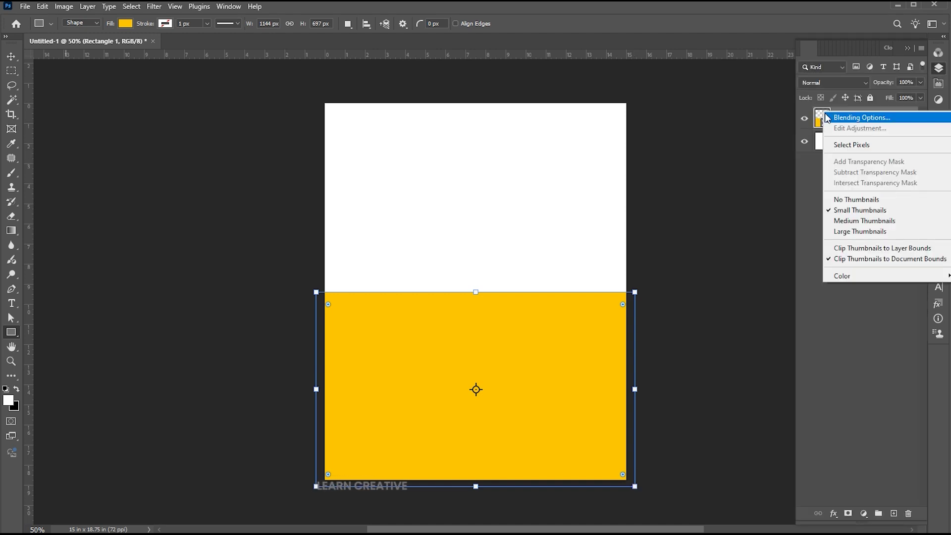
{"action": "left_click", "coordinate": [862, 117]}
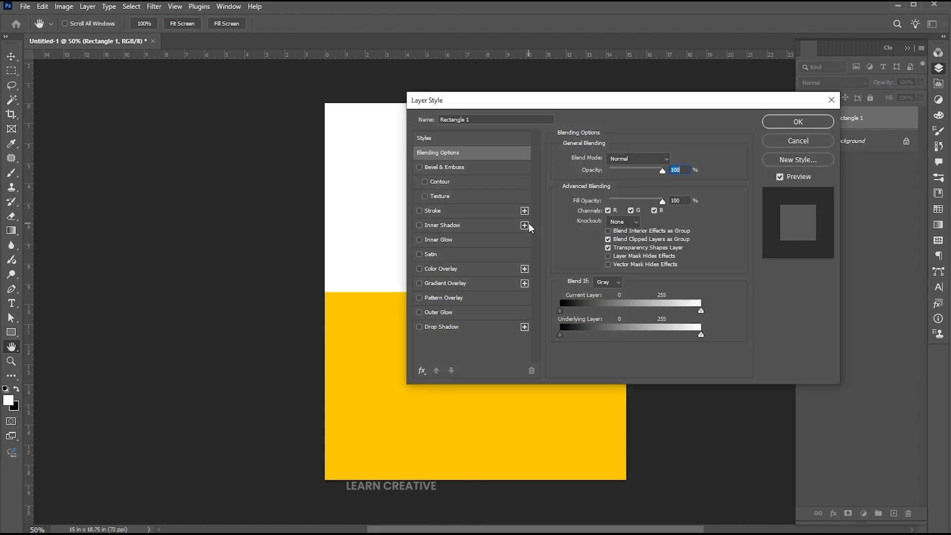
{"action": "left_click", "coordinate": [454, 299]}
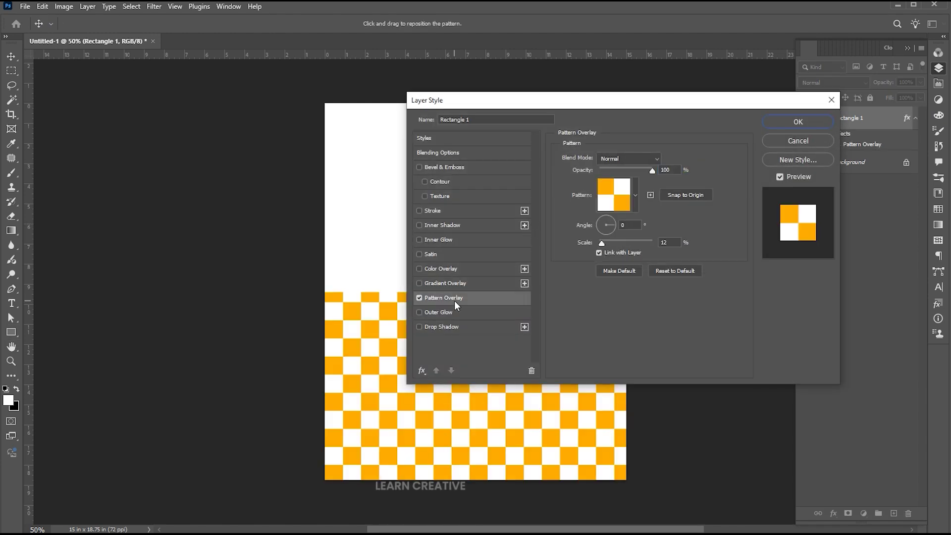
{"action": "left_click", "coordinate": [634, 196]}
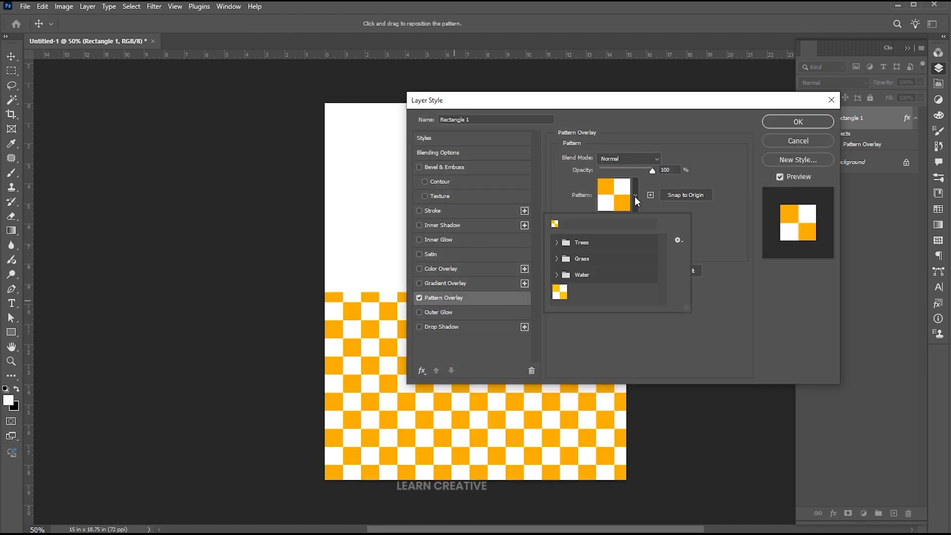
{"action": "left_click", "coordinate": [555, 291]}
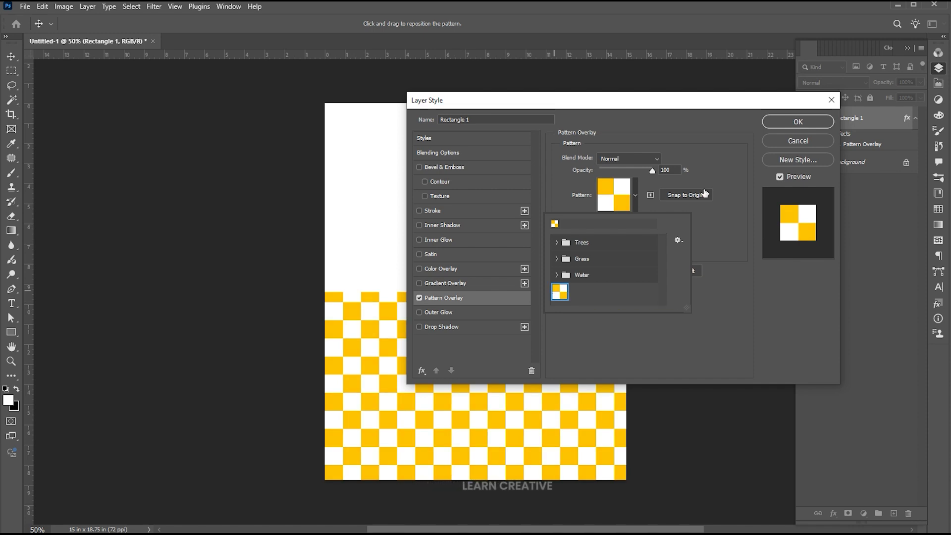
{"action": "left_click", "coordinate": [720, 182]}
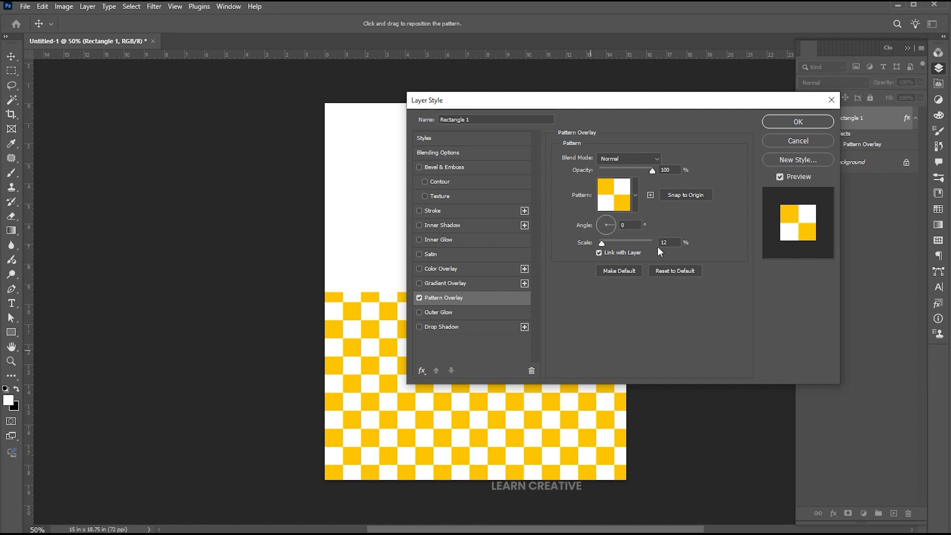
{"action": "left_click", "coordinate": [798, 122]}
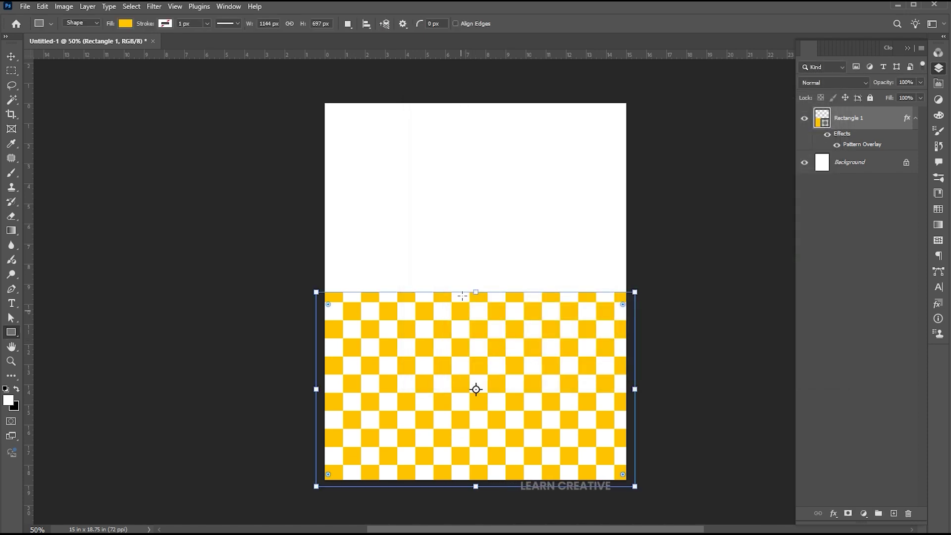
Lower the checkered rectangle's top edge to make it about 597 px high and convert its layer to a Smart Object.
{"action": "left_click_drag", "start_coordinate": [480, 291], "coordinate": [482, 320]}
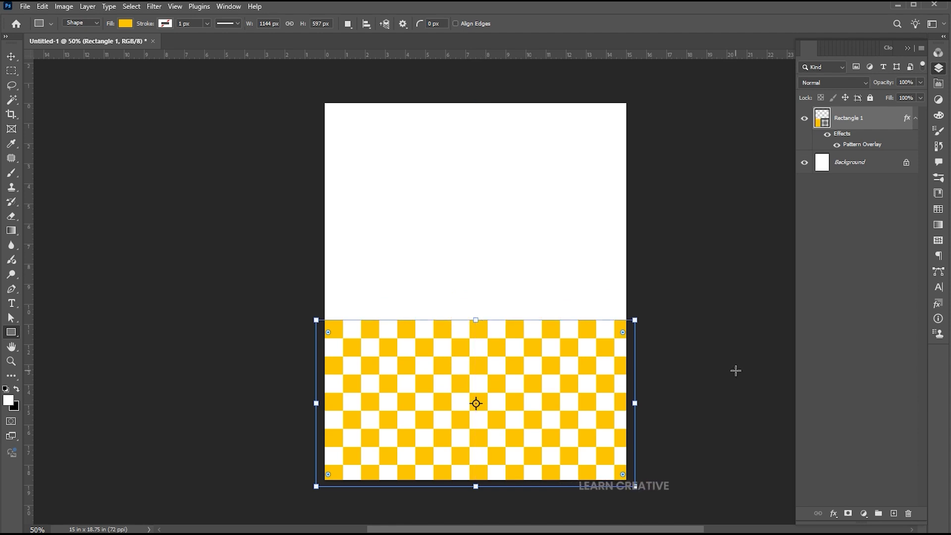
{"action": "key", "text": "v"}
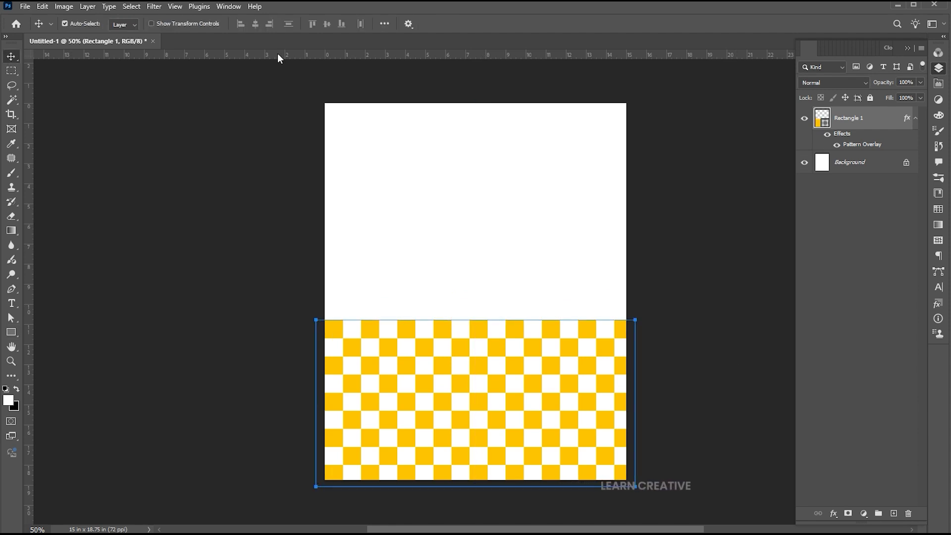
{"action": "right_click", "coordinate": [863, 115]}
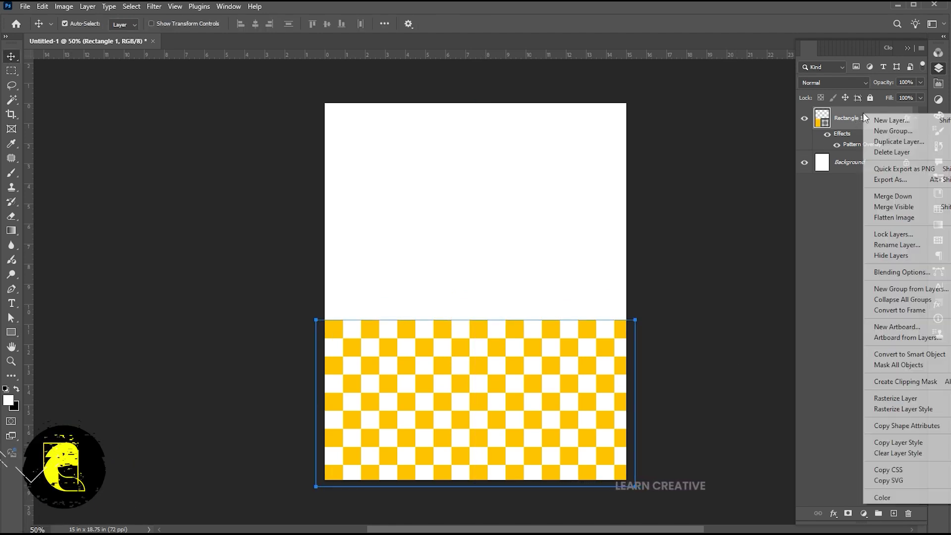
{"action": "left_click", "coordinate": [879, 356]}
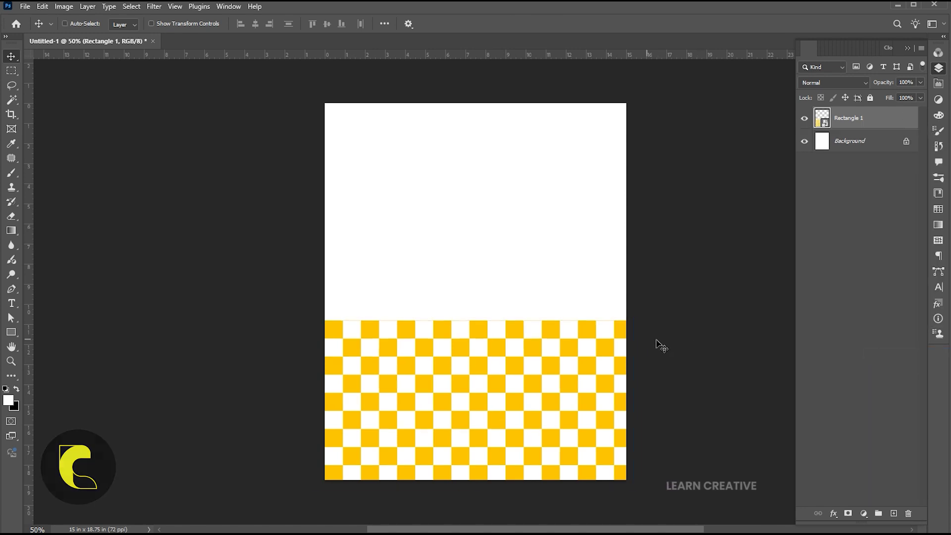
Start distorting the checkered rectangle into a floor by pulling its lower corners far outward and lowering its upper corners.
{"action": "key", "text": "ctrl+t"}
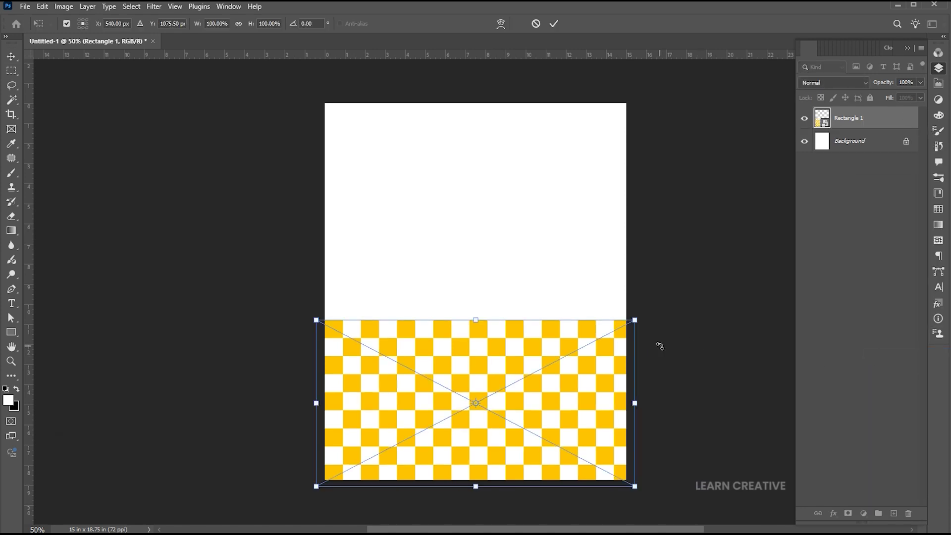
{"action": "key", "text": "ctrl+minus"}
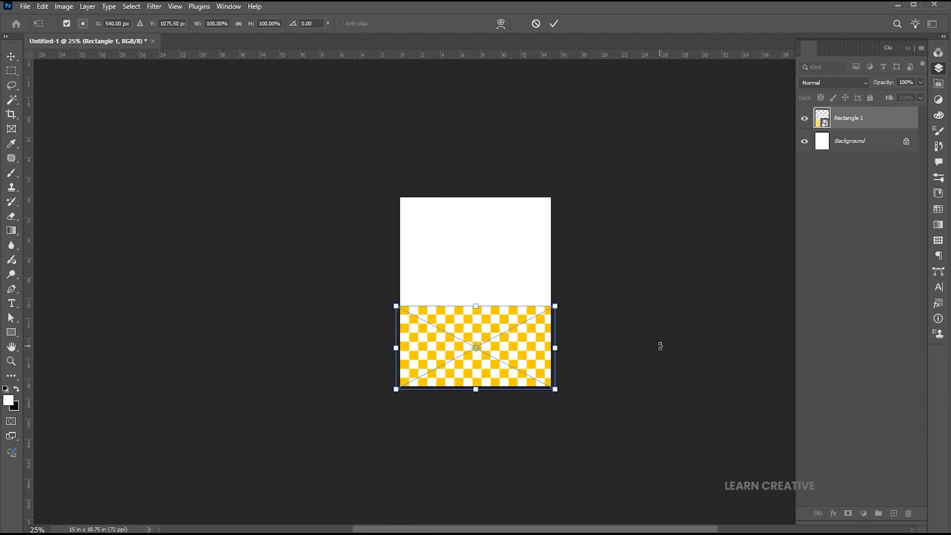
{"action": "left_click_drag", "start_coordinate": [399, 393], "coordinate": [271, 473]}
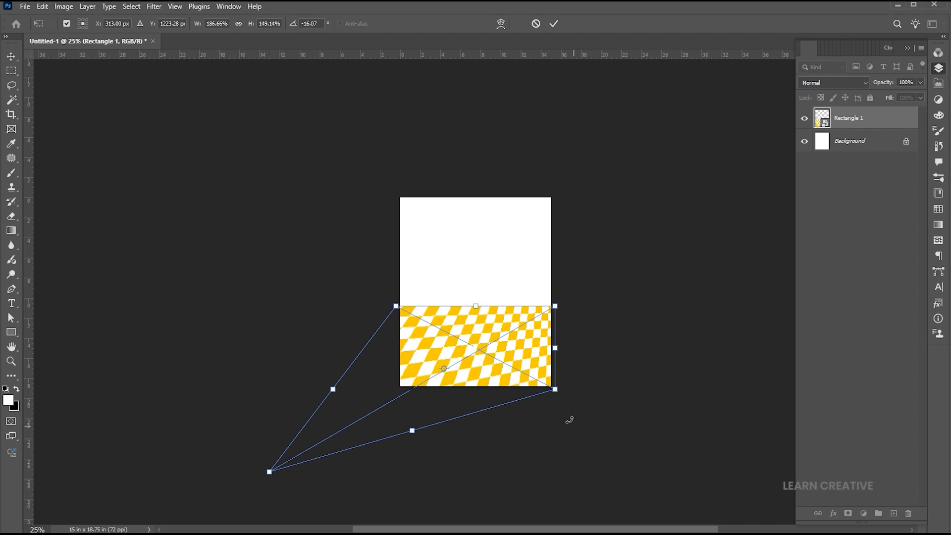
{"action": "left_click_drag", "start_coordinate": [555, 390], "coordinate": [724, 467]}
{"action": "left_click_drag", "start_coordinate": [394, 308], "coordinate": [397, 335]}
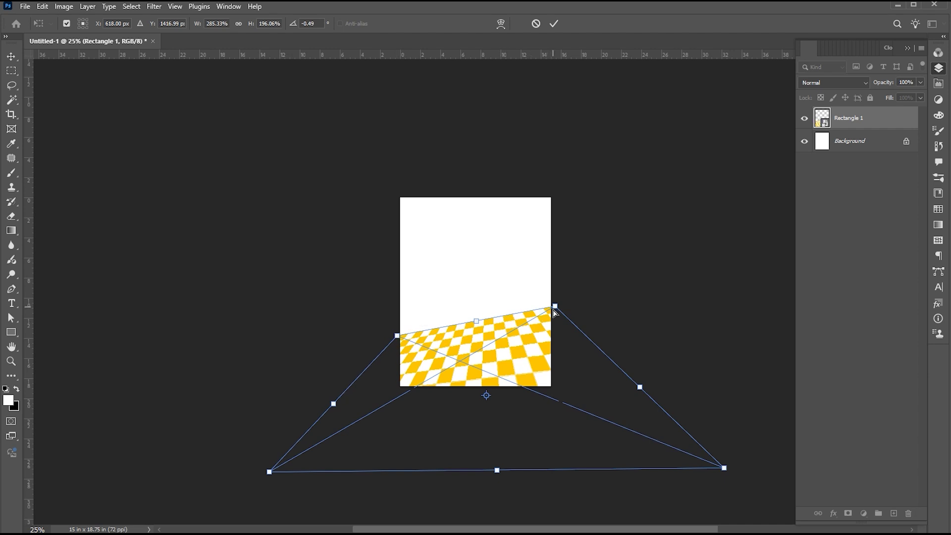
{"action": "left_click_drag", "start_coordinate": [555, 310], "coordinate": [554, 319]}
{"action": "left_click_drag", "start_coordinate": [269, 471], "coordinate": [203, 478]}
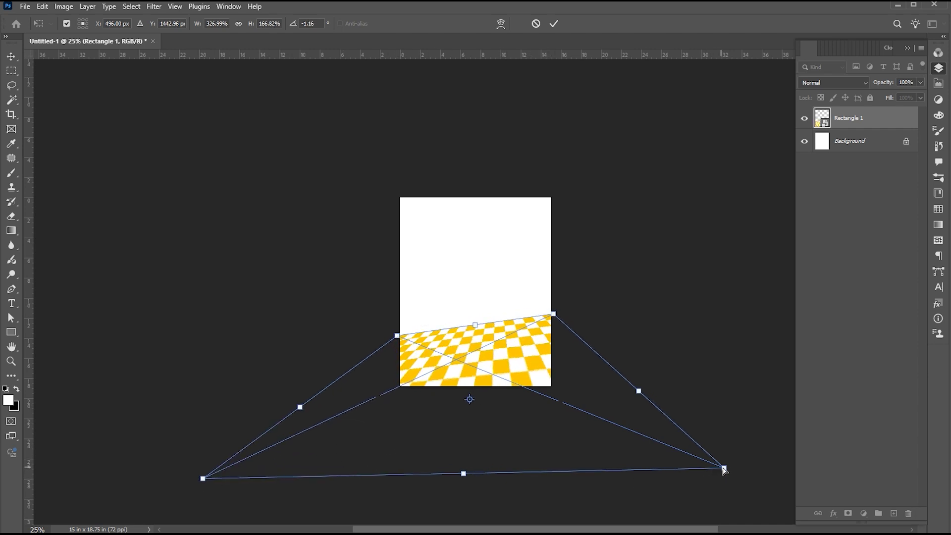
{"action": "left_click_drag", "start_coordinate": [724, 468], "coordinate": [763, 476]}
Flatten and widen the distorted floor by adjusting its lower edge, corners and sides, and apply the transform.
{"action": "left_click_drag", "start_coordinate": [488, 481], "coordinate": [487, 419]}
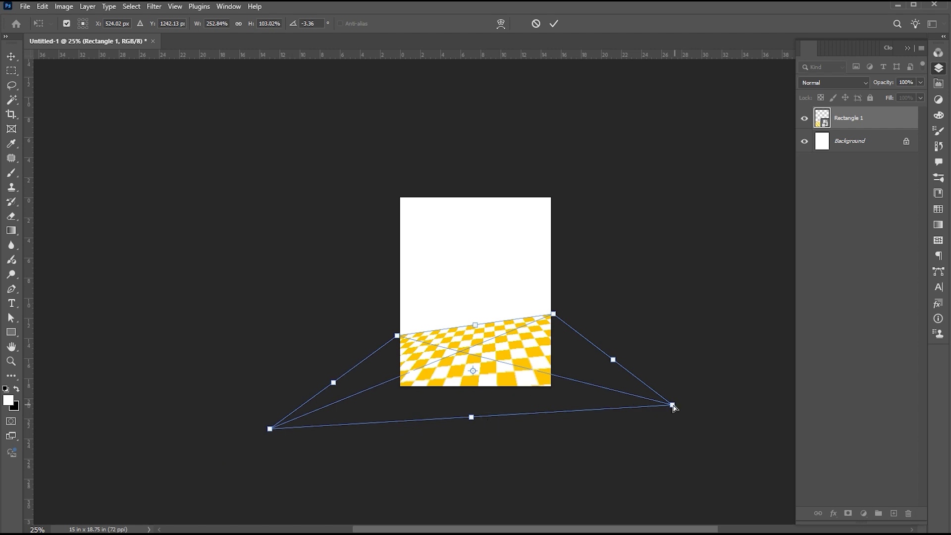
{"action": "left_click_drag", "start_coordinate": [673, 404], "coordinate": [752, 419]}
{"action": "left_click_drag", "start_coordinate": [270, 429], "coordinate": [183, 448]}
{"action": "left_click_drag", "start_coordinate": [755, 419], "coordinate": [778, 419]}
{"action": "left_click_drag", "start_coordinate": [470, 432], "coordinate": [470, 401]}
{"action": "left_click_drag", "start_coordinate": [397, 336], "coordinate": [397, 338]}
{"action": "left_click_drag", "start_coordinate": [553, 314], "coordinate": [553, 314]}
{"action": "left_click_drag", "start_coordinate": [698, 382], "coordinate": [748, 389]}
{"action": "left_click_drag", "start_coordinate": [242, 417], "coordinate": [260, 413]}
{"action": "key", "text": "Return"}
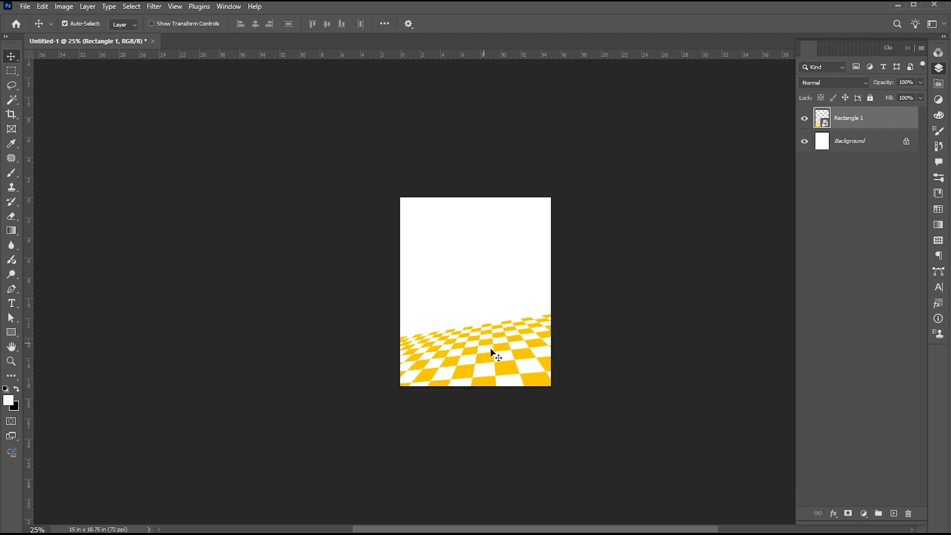
Duplicate the checkered floor layer, rotate the copy half a turn and move it to the canvas's upper edge as a ceiling.
{"action": "scroll", "coordinate": [601, 307], "scroll_direction": "up", "scroll_amount": 3}
{"action": "key", "text": "ctrl+j"}
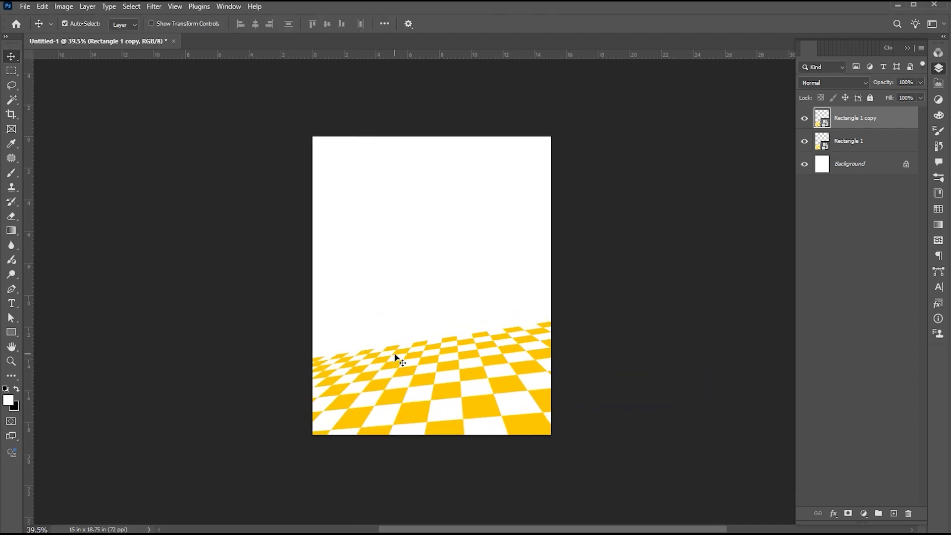
{"action": "key", "text": "ctrl+t"}
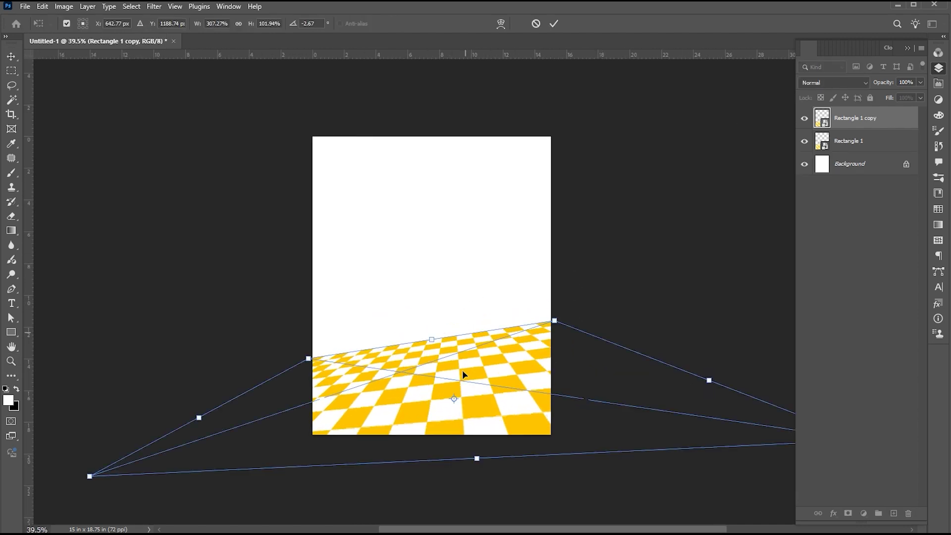
{"action": "left_click_drag", "start_coordinate": [464, 372], "coordinate": [434, 342]}
{"action": "left_click_drag", "start_coordinate": [492, 282], "coordinate": [452, 140]}
{"action": "key", "text": "Return"}
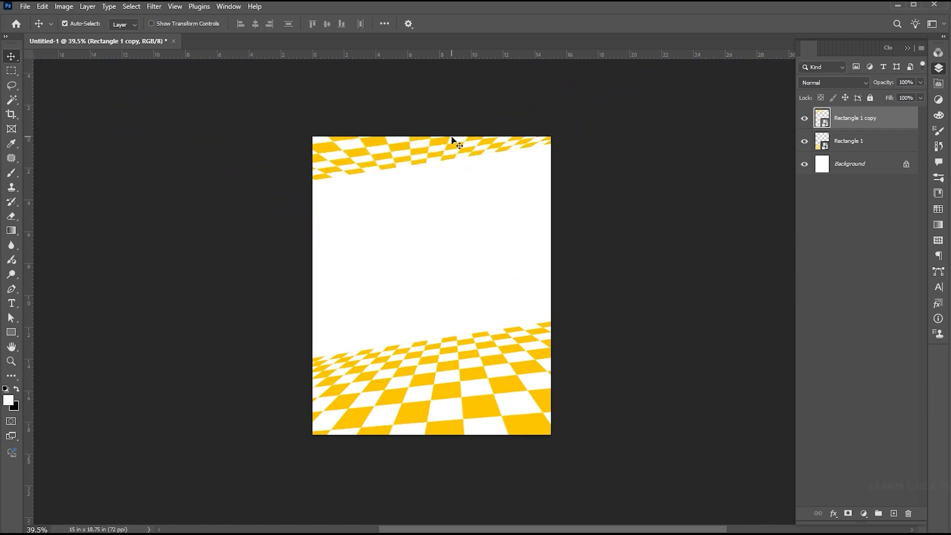
Place the image green-leaf-texture-leaf-texture-background as an embedded layer above the checkered layers.
{"action": "left_click", "coordinate": [599, 262]}
{"action": "left_click", "coordinate": [30, 7]}
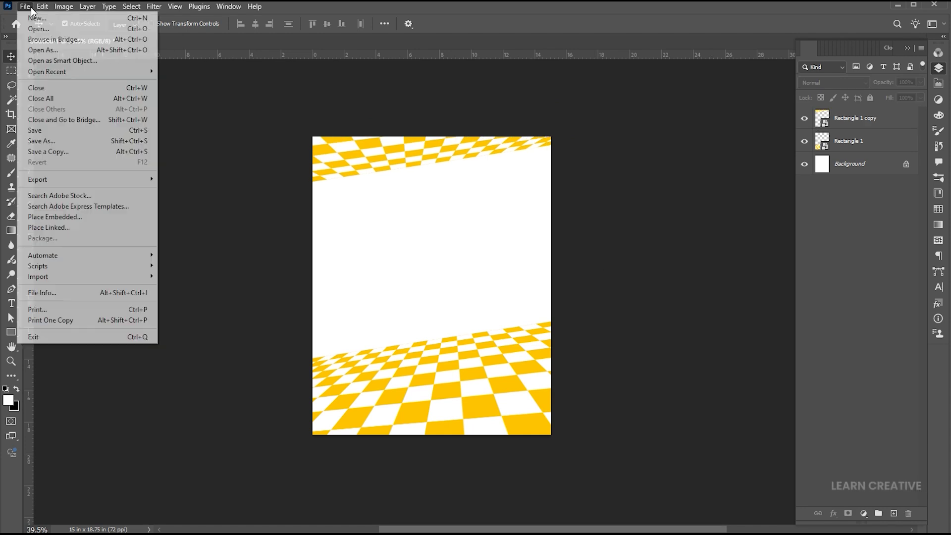
{"action": "left_click", "coordinate": [55, 216]}
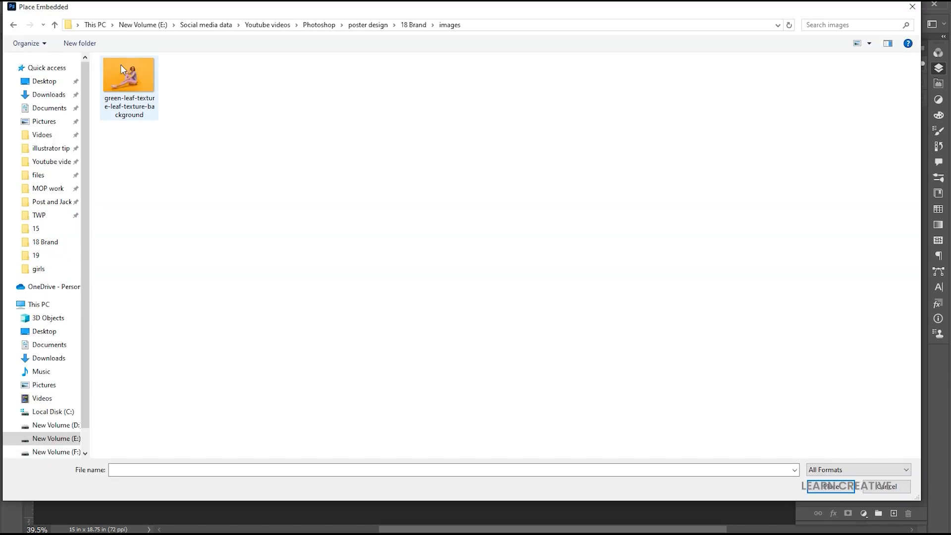
{"action": "left_click", "coordinate": [121, 66]}
{"action": "left_click", "coordinate": [815, 488]}
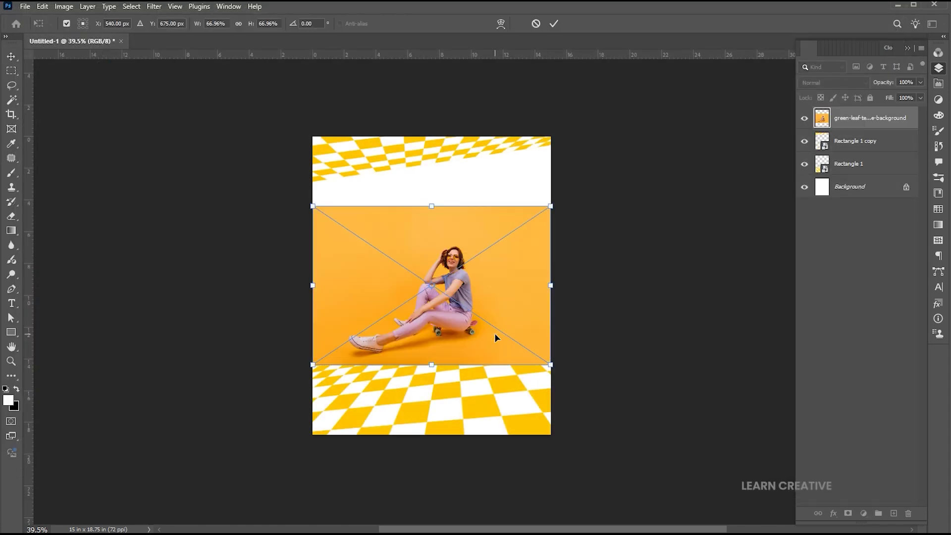
Enlarge the placed photo beyond the canvas width, position the woman slightly right of centre and apply the transform.
{"action": "left_click_drag", "start_coordinate": [577, 208], "coordinate": [588, 185]}
{"action": "left_click_drag", "start_coordinate": [530, 258], "coordinate": [525, 234]}
{"action": "left_click_drag", "start_coordinate": [614, 176], "coordinate": [619, 171]}
{"action": "key", "text": "Return"}
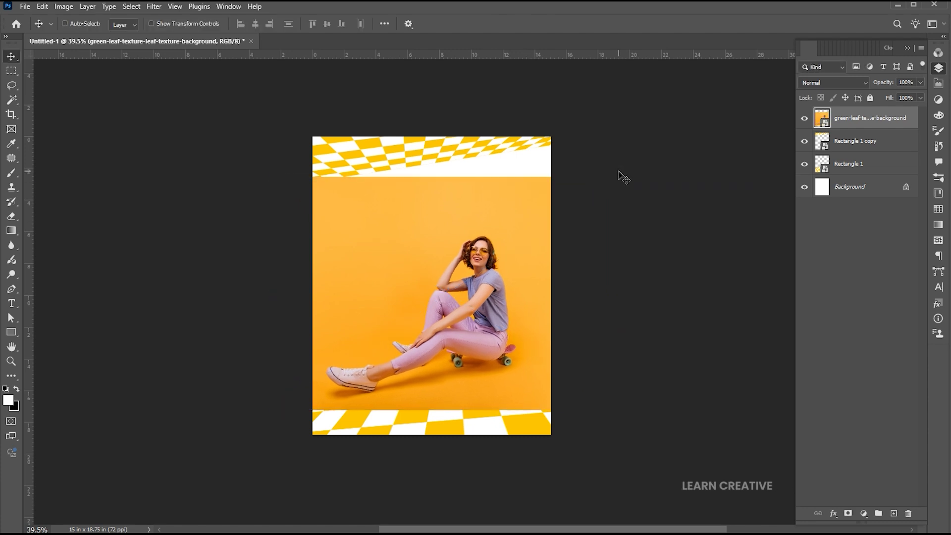
Select the woman and her skateboard in the placed photo with Select Subject.
{"action": "key", "text": "ctrl+0"}
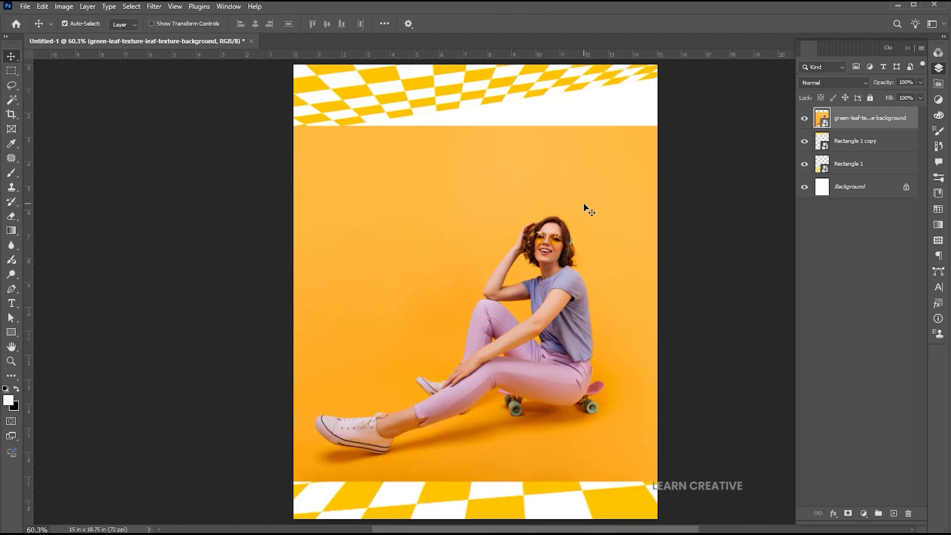
{"action": "left_click", "coordinate": [128, 7]}
{"action": "left_click", "coordinate": [144, 135]}
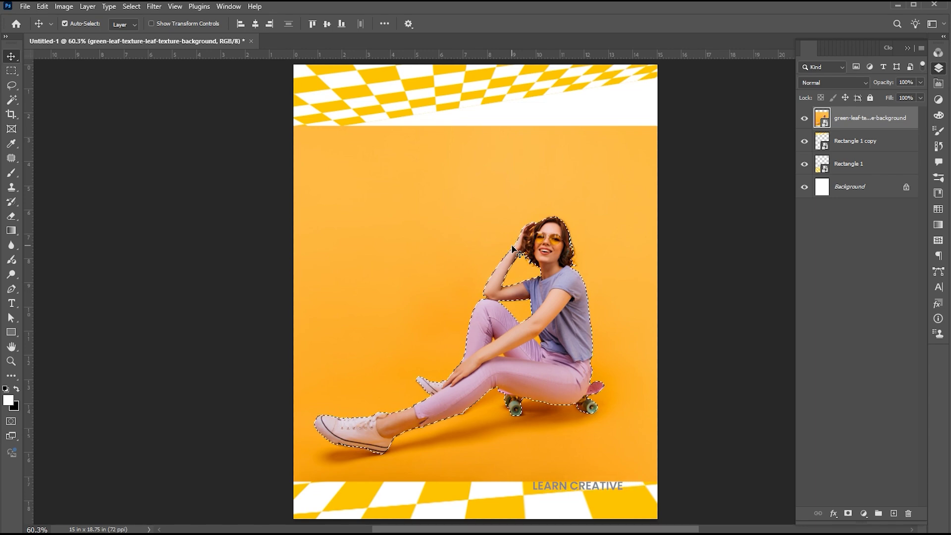
Refine the selection around the skateboard wheels with the Lasso tool, subtracting the surrounding orange background.
{"action": "key", "text": "z"}
{"action": "left_click_drag", "start_coordinate": [580, 433], "coordinate": [652, 433]}
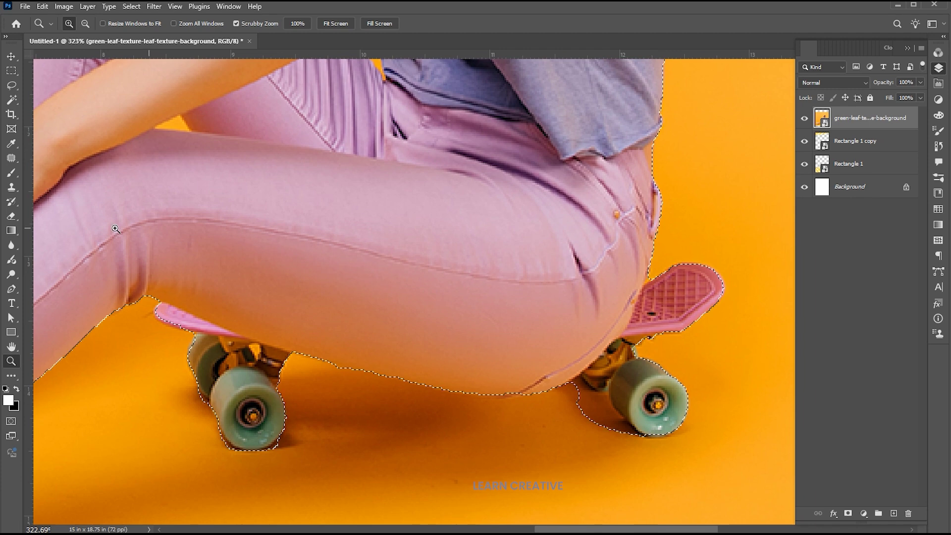
{"action": "right_click", "coordinate": [12, 87]}
{"action": "left_click", "coordinate": [42, 96]}
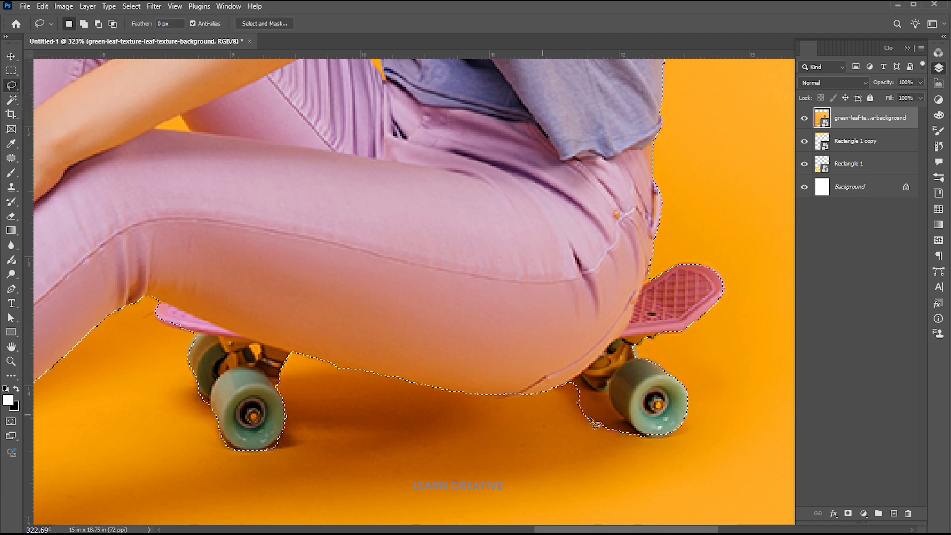
{"action": "mouse_move", "coordinate": [562, 407]}
{"action": "left_mouse_down"}
{"action": "mouse_move", "coordinate": [576, 378]}
{"action": "mouse_move", "coordinate": [613, 401]}
{"action": "left_mouse_up"}
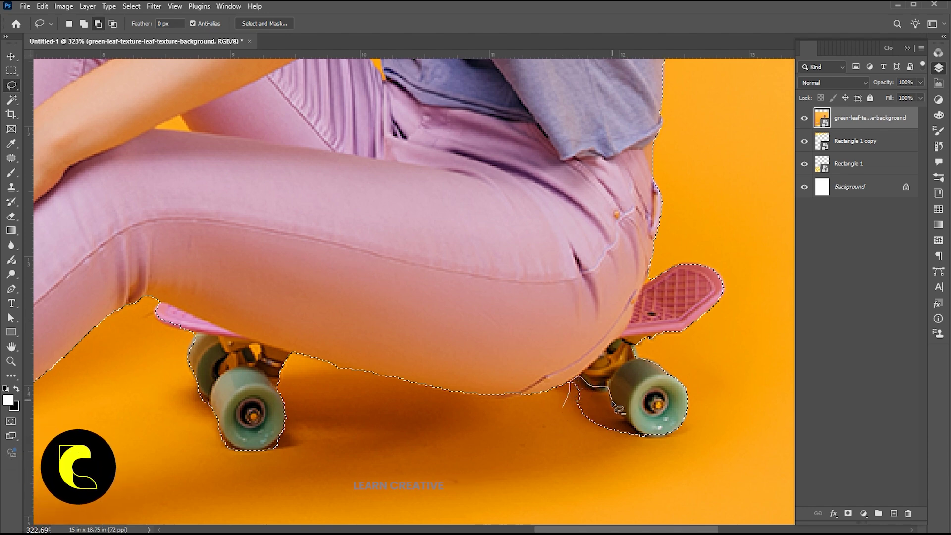
{"action": "left_click_drag", "start_coordinate": [568, 420], "coordinate": [565, 413]}
{"action": "left_click_drag", "start_coordinate": [198, 388], "coordinate": [217, 410]}
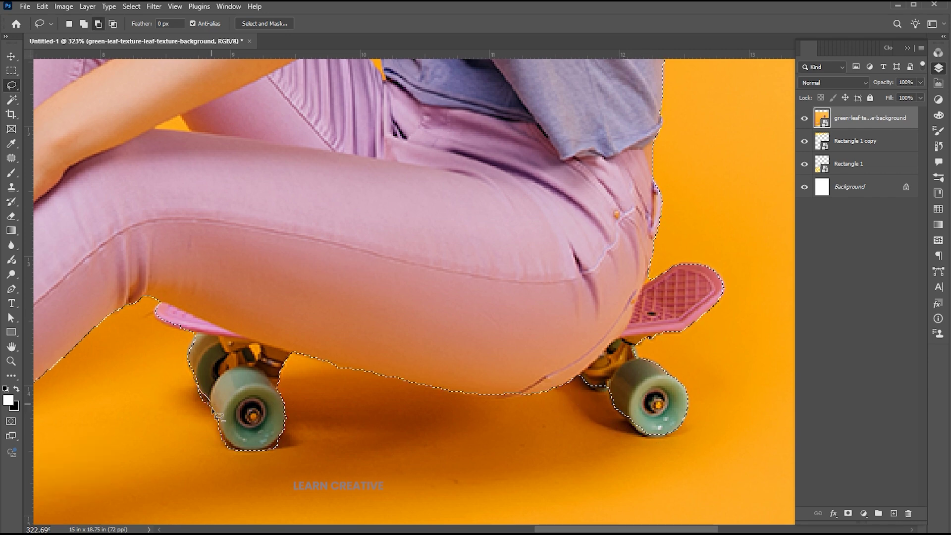
{"action": "mouse_move", "coordinate": [197, 403]}
{"action": "left_mouse_down"}
{"action": "mouse_move", "coordinate": [289, 438]}
{"action": "mouse_move", "coordinate": [276, 450]}
{"action": "mouse_move", "coordinate": [258, 448]}
{"action": "mouse_move", "coordinate": [300, 325]}
{"action": "mouse_move", "coordinate": [314, 373]}
{"action": "mouse_move", "coordinate": [248, 391]}
{"action": "left_mouse_up"}
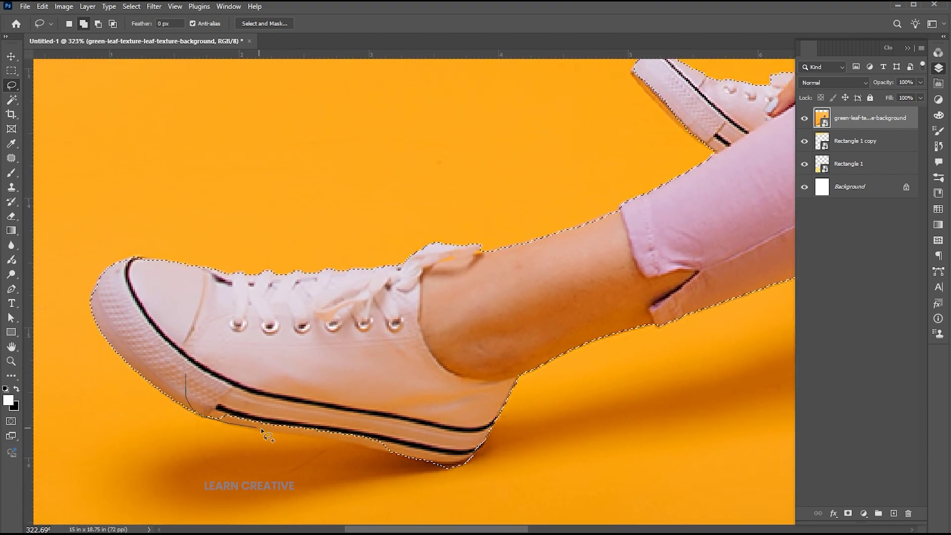
Correct the selection edge along the sole and heel of the front shoe with the Lasso tool.
{"action": "left_click_drag", "start_coordinate": [375, 448], "coordinate": [346, 381]}
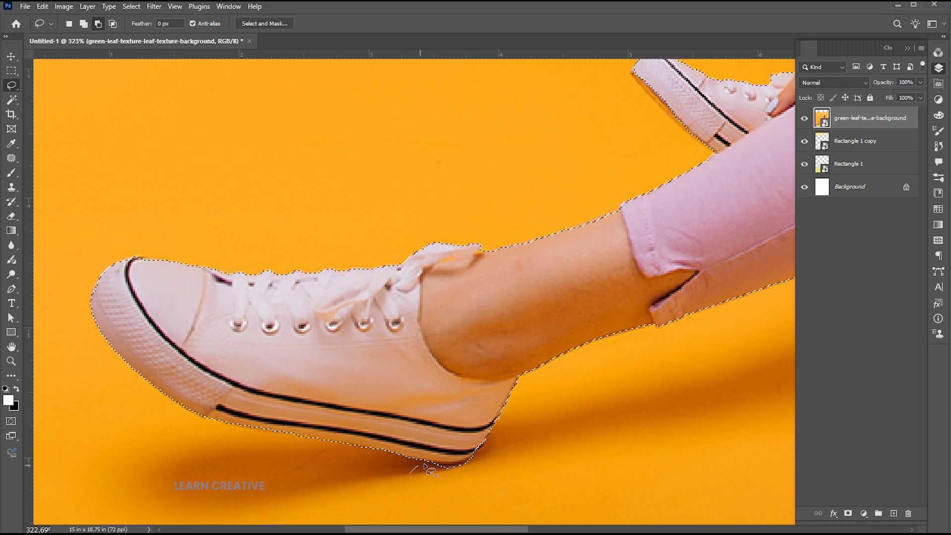
{"action": "left_click_drag", "start_coordinate": [479, 458], "coordinate": [431, 468]}
{"action": "key", "text": "ctrl+0"}
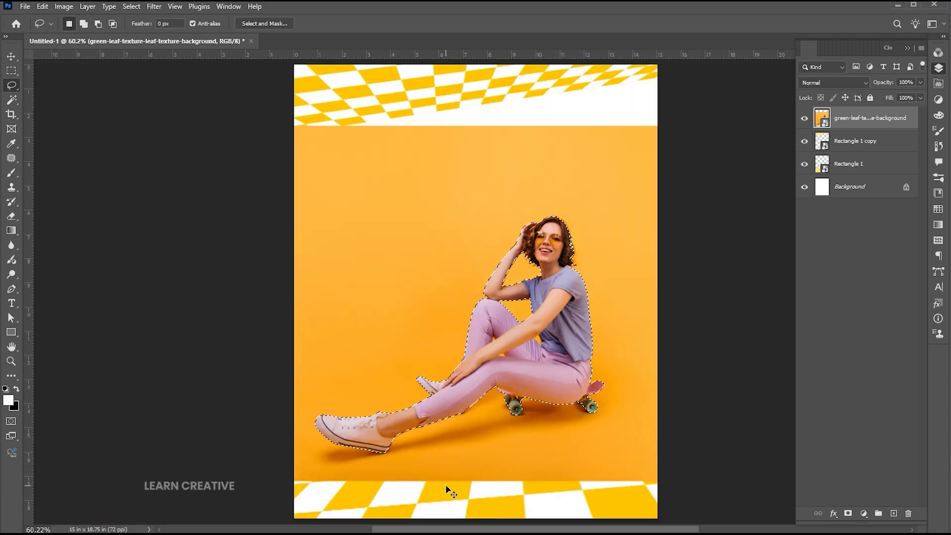
Subtract the orange gaps between the woman's arm, shirt and legs from the selection with the Lasso tool and turn it into a layer mask.
{"action": "key", "text": "z"}
{"action": "left_click", "coordinate": [522, 345]}
{"action": "left_click_drag", "start_coordinate": [522, 345], "coordinate": [534, 346]}
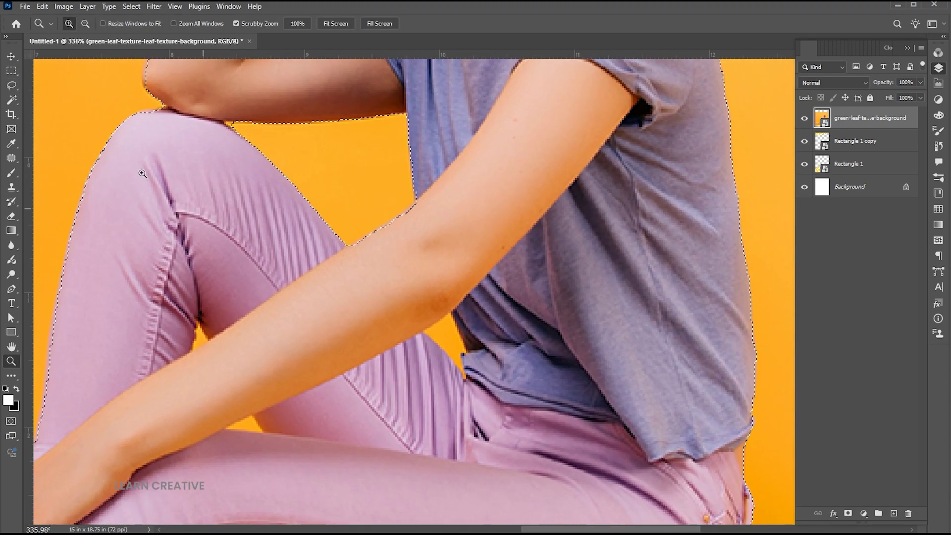
{"action": "key", "text": "l"}
{"action": "mouse_move", "coordinate": [453, 317]}
{"action": "left_mouse_down"}
{"action": "mouse_move", "coordinate": [470, 376]}
{"action": "mouse_move", "coordinate": [448, 364]}
{"action": "left_mouse_up"}
{"action": "mouse_move", "coordinate": [254, 417]}
{"action": "left_mouse_down"}
{"action": "mouse_move", "coordinate": [226, 433]}
{"action": "mouse_move", "coordinate": [265, 433]}
{"action": "left_mouse_up"}
{"action": "left_click_drag", "start_coordinate": [200, 322], "coordinate": [196, 341]}
{"action": "key", "text": "ctrl+0"}
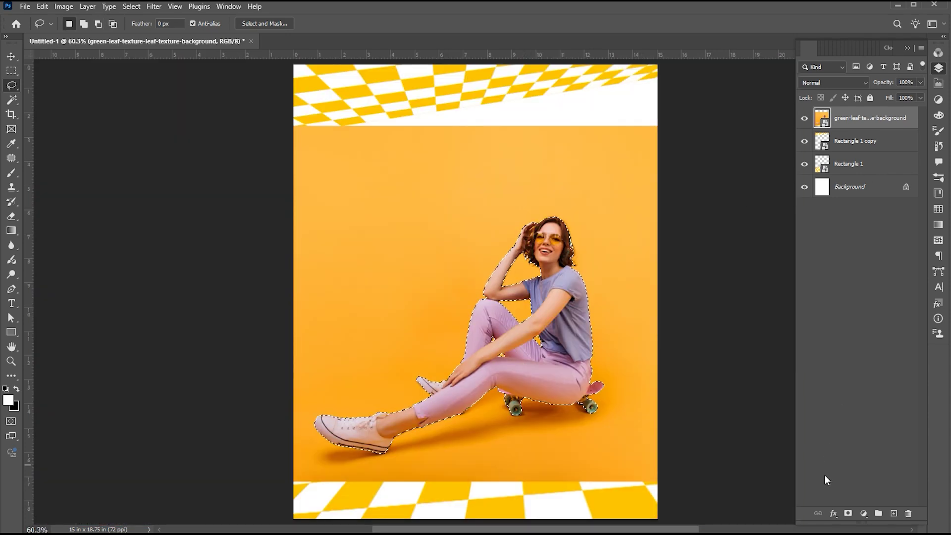
{"action": "left_click", "coordinate": [847, 514]}
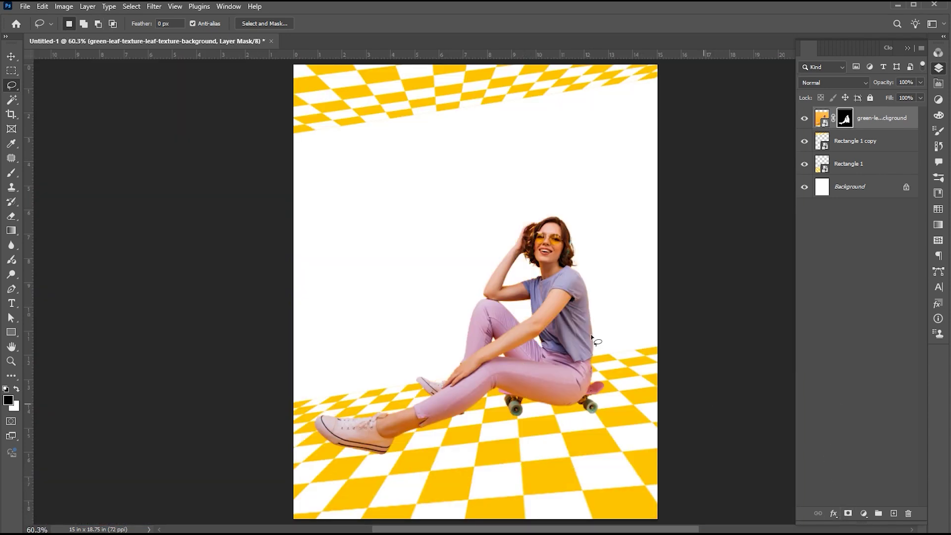
Scale the cut-out woman up to about 103.7% and shift her slightly upward, applying the transform.
{"action": "key", "text": "z"}
{"action": "left_click_drag", "start_coordinate": [570, 295], "coordinate": [565, 260]}
{"action": "key", "text": "v"}
{"action": "key", "text": "ctrl+t"}
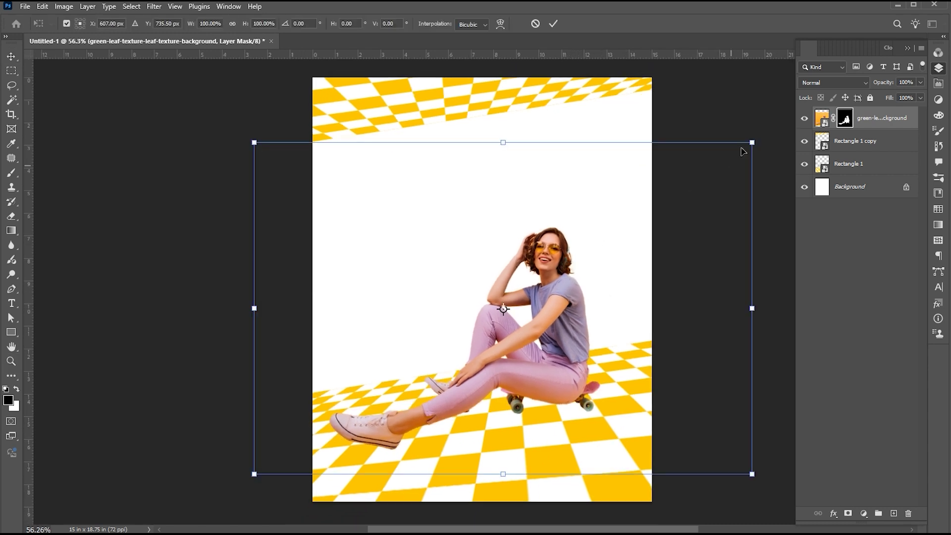
{"action": "left_click_drag", "start_coordinate": [752, 142], "coordinate": [760, 135]}
{"action": "left_click_drag", "start_coordinate": [640, 260], "coordinate": [637, 249]}
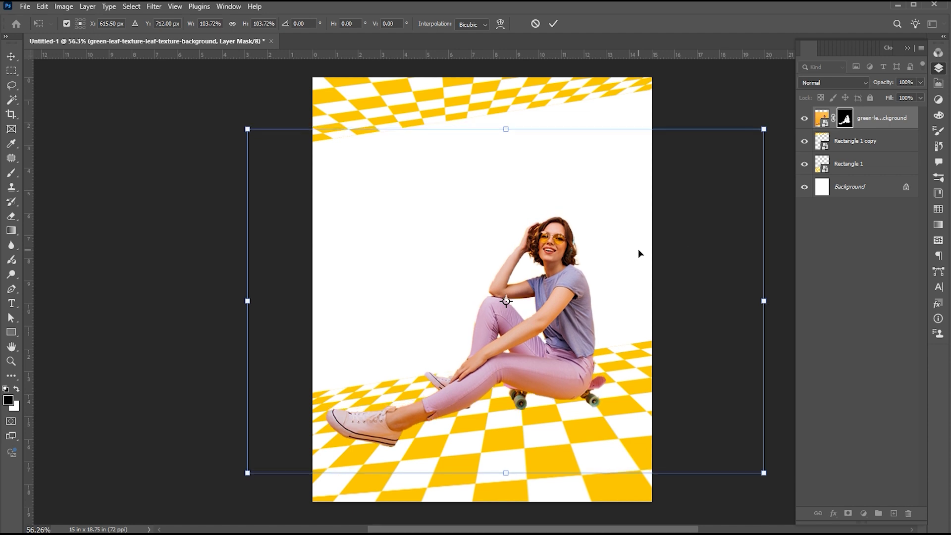
{"action": "key", "text": "Return"}
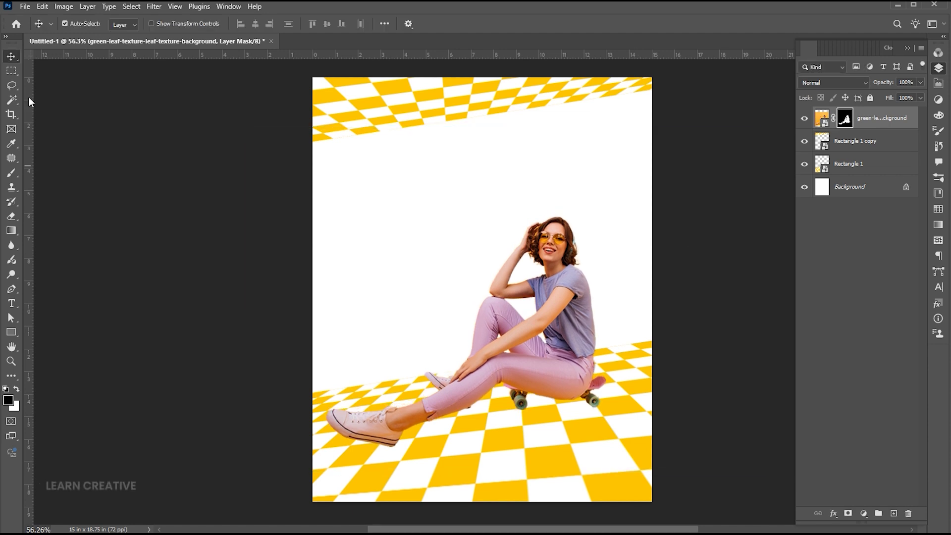
Copy the part of the unmasked photo around the legs and skateboard to a new layer using a full-width rectangular selection.
{"action": "left_click", "coordinate": [11, 70]}
{"action": "left_click", "coordinate": [40, 72]}
{"action": "left_click_drag", "start_coordinate": [648, 352], "coordinate": [313, 464]}
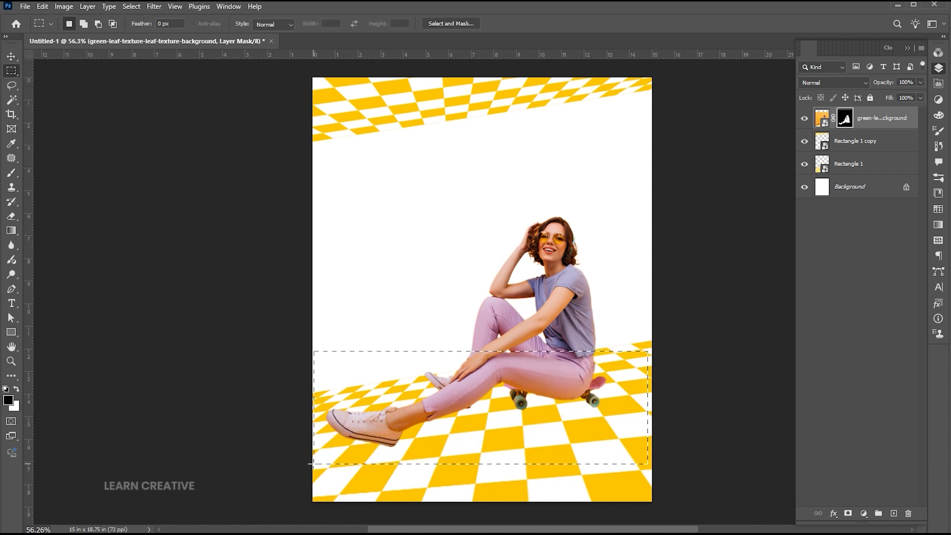
{"action": "left_click", "coordinate": [822, 118]}
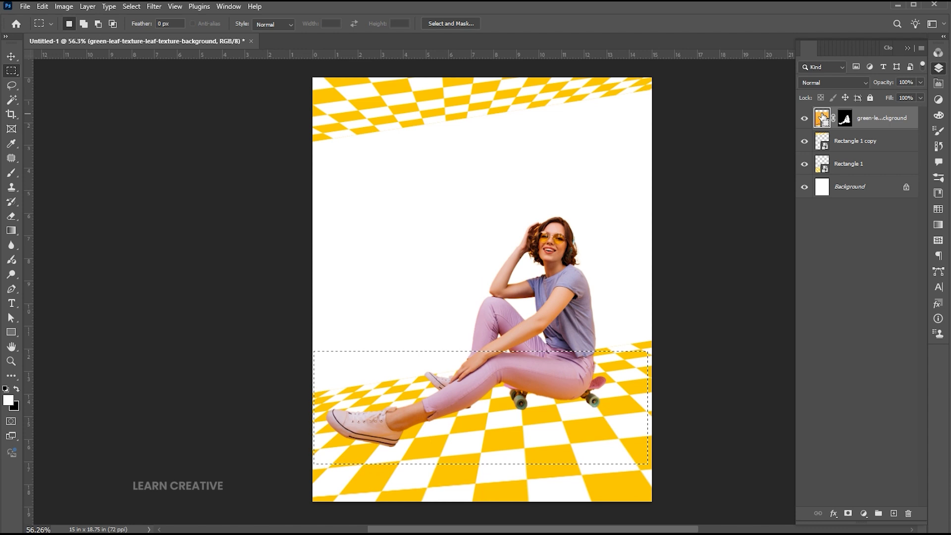
{"action": "key", "text": "ctrl+j"}
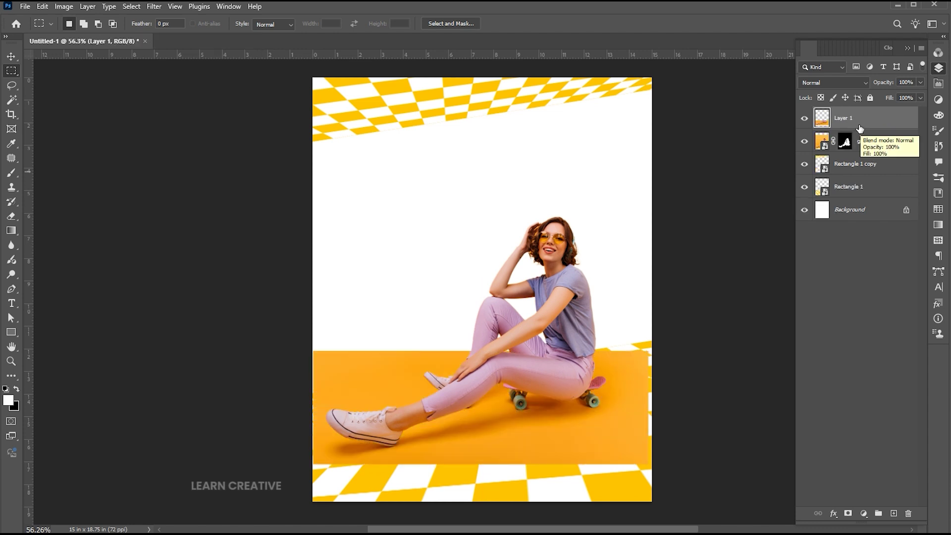
Desaturate the copied floor strip and move its layer beneath the cut-out woman.
{"action": "left_click", "coordinate": [57, 7]}
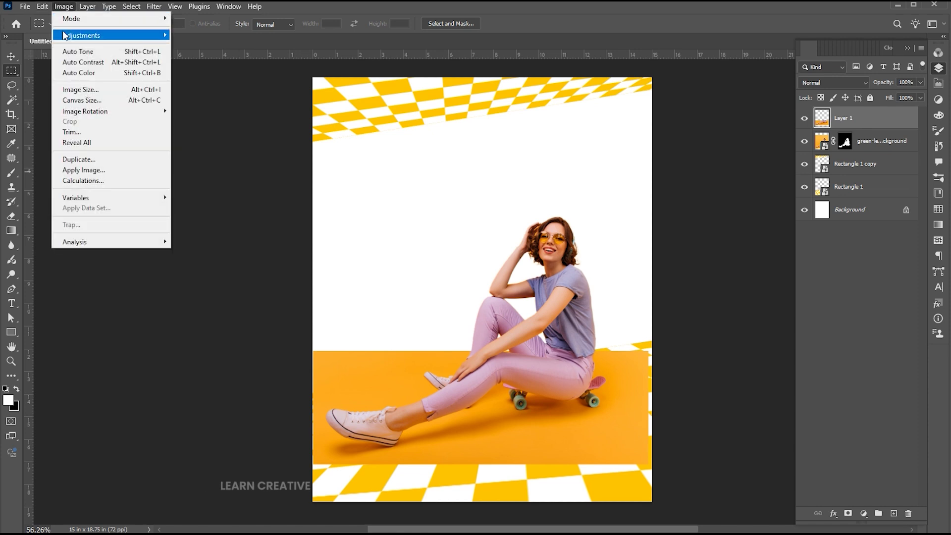
{"action": "mouse_move", "coordinate": [99, 35]}
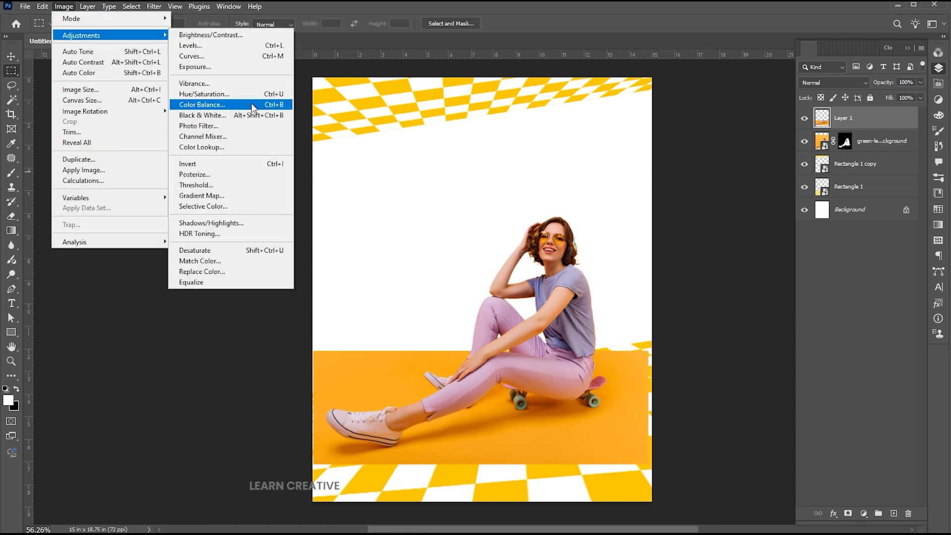
{"action": "left_click", "coordinate": [224, 249]}
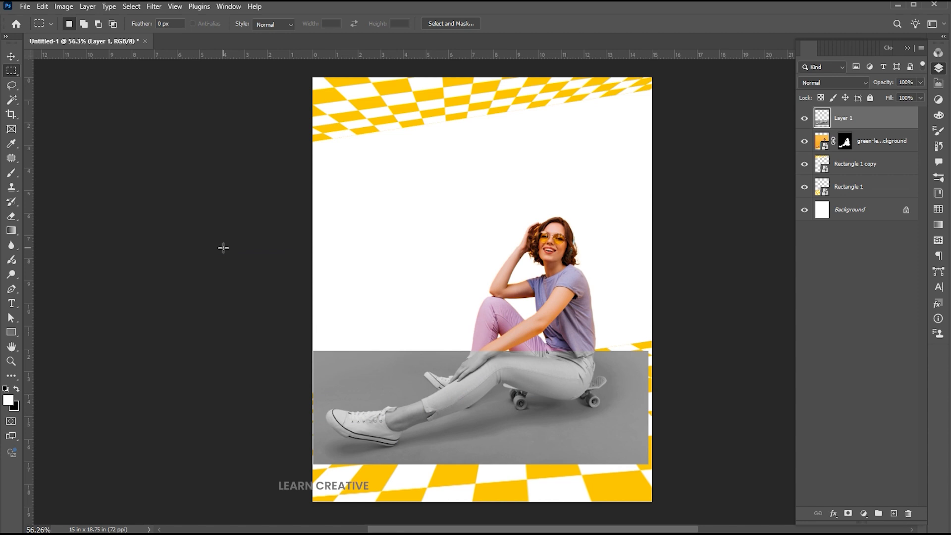
{"action": "left_click_drag", "start_coordinate": [862, 120], "coordinate": [852, 151]}
Blend the grey floor strip in Hard Light mode and adjust its Levels with a black input level of 11.
{"action": "left_click", "coordinate": [837, 82]}
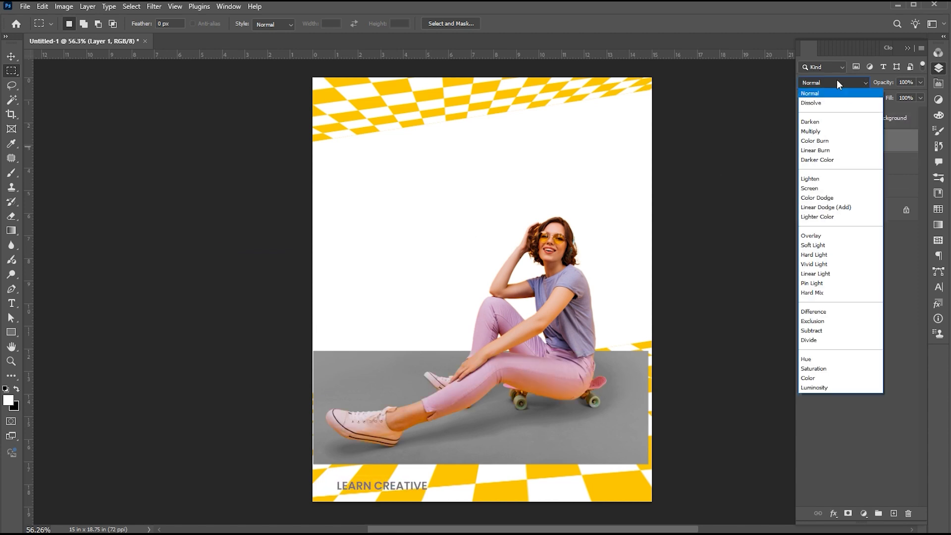
{"action": "left_click", "coordinate": [825, 255]}
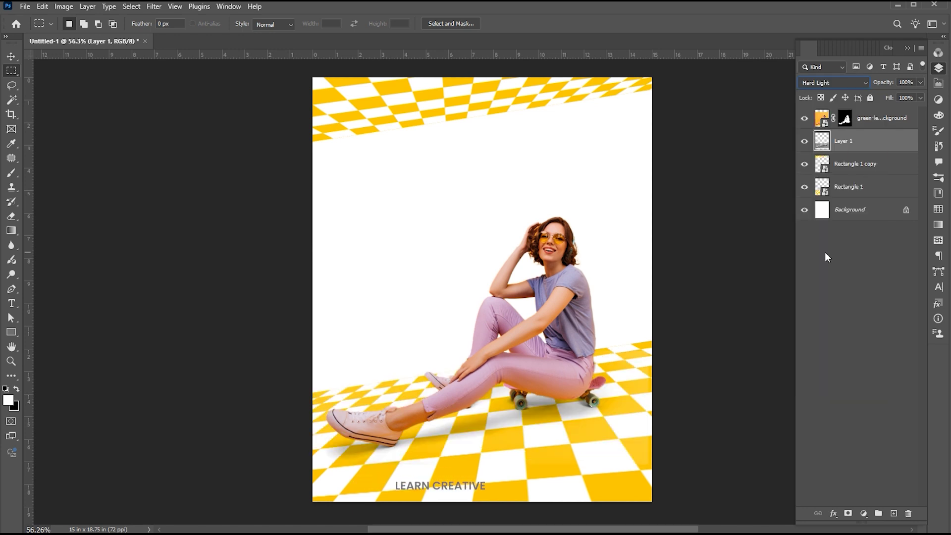
{"action": "left_click", "coordinate": [64, 6]}
{"action": "mouse_move", "coordinate": [114, 42]}
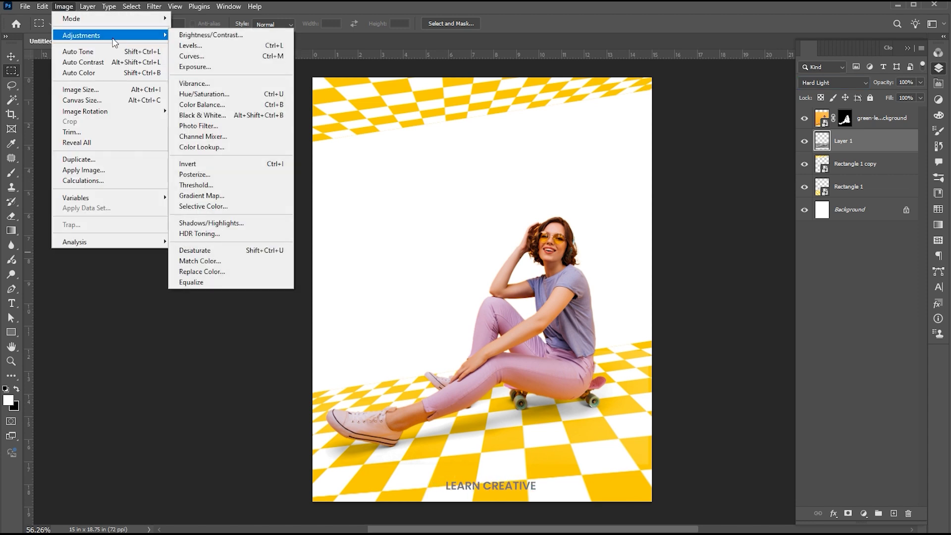
{"action": "left_click", "coordinate": [218, 45]}
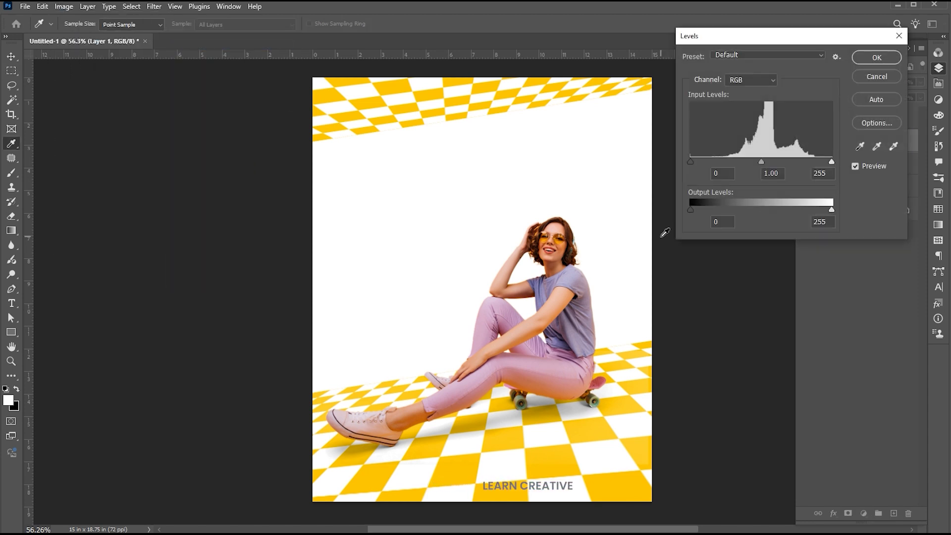
{"action": "left_click_drag", "start_coordinate": [694, 159], "coordinate": [697, 159]}
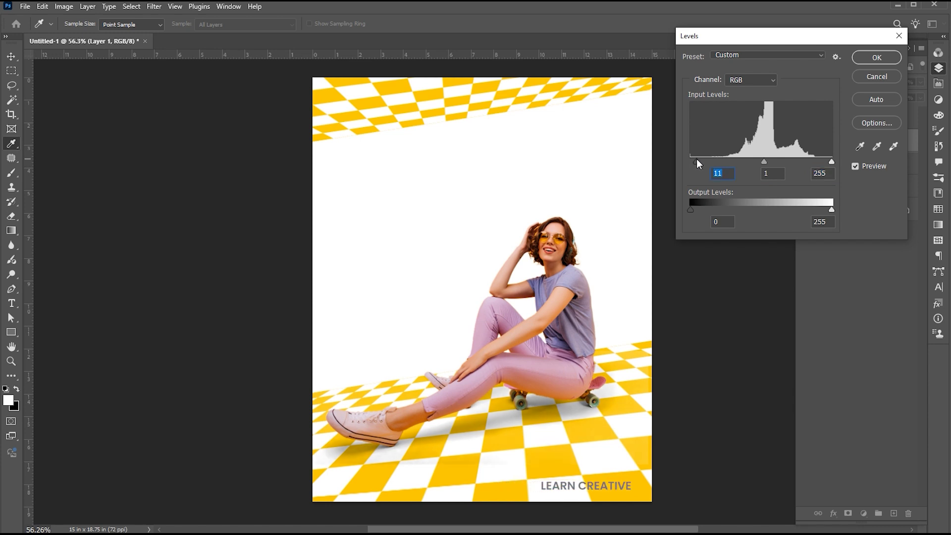
{"action": "left_click", "coordinate": [881, 57]}
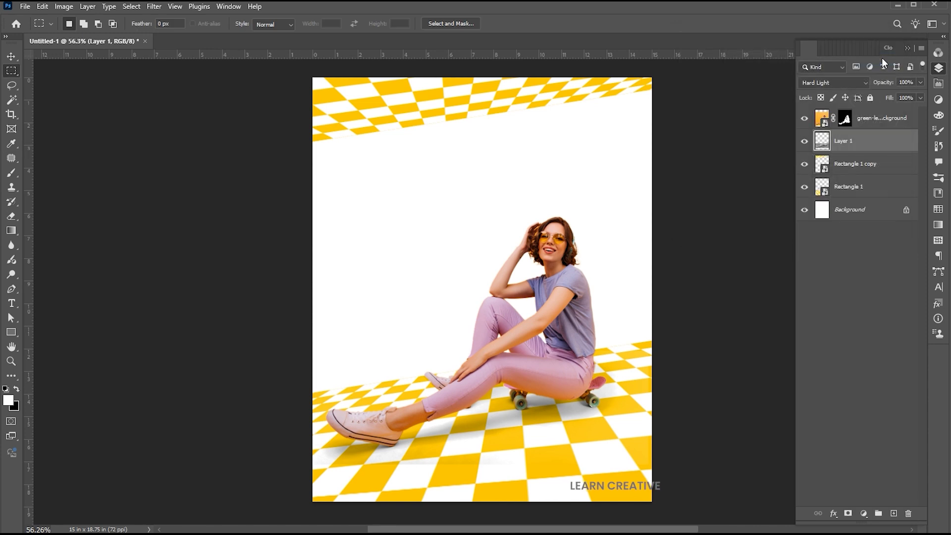
Add a layer mask to the shadow strip and paint out its hard edges with a soft black brush at size 100.
{"action": "left_click", "coordinate": [847, 514]}
{"action": "left_click", "coordinate": [11, 173]}
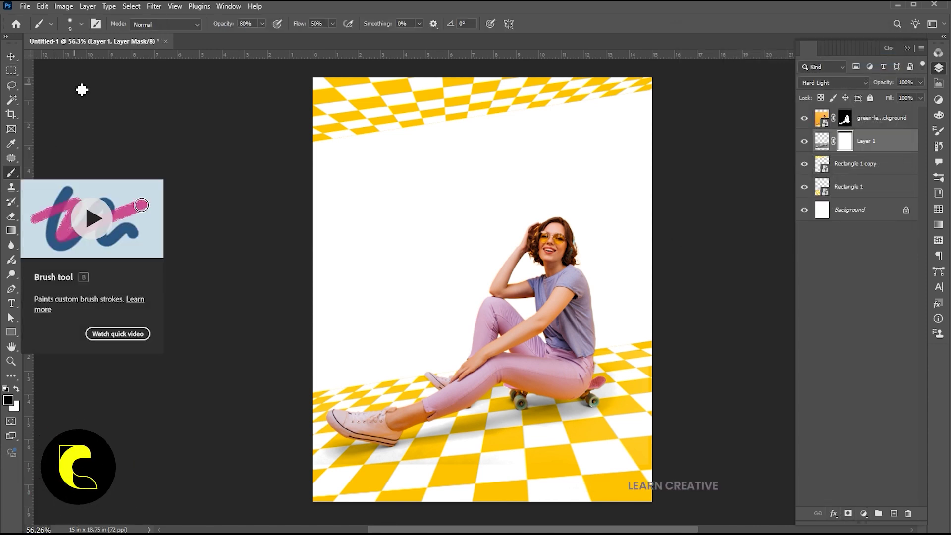
{"action": "key", "text": "bracketright"}
{"action": "key", "text": "bracketright"}
{"action": "key", "text": "bracketright"}
{"action": "key", "text": "bracketright"}
{"action": "key", "text": "bracketright"}
{"action": "key", "text": "bracketright"}
{"action": "key", "text": "bracketright"}
{"action": "key", "text": "bracketright"}
{"action": "key", "text": "bracketright"}
{"action": "key", "text": "bracketright"}
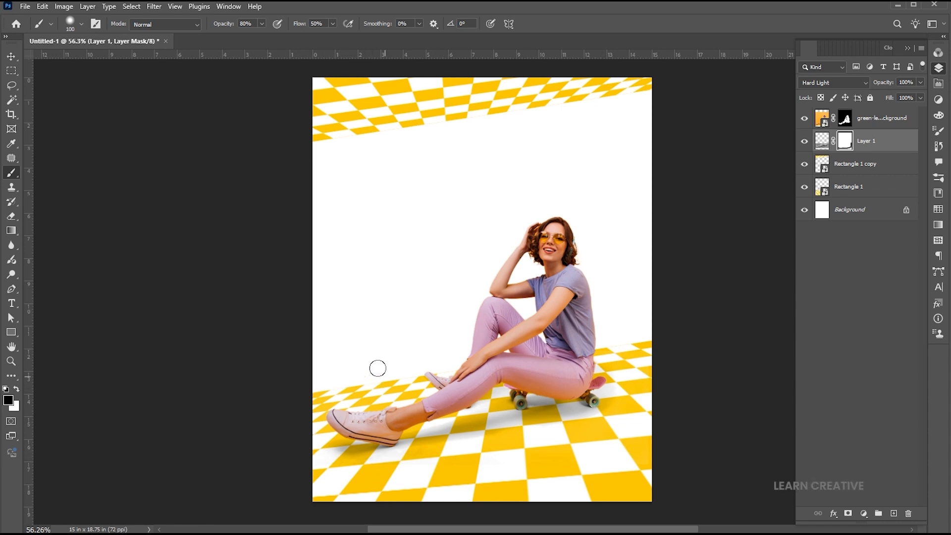
{"action": "key", "text": "x"}
{"action": "key", "text": "v"}
{"action": "left_click", "coordinate": [773, 293]}
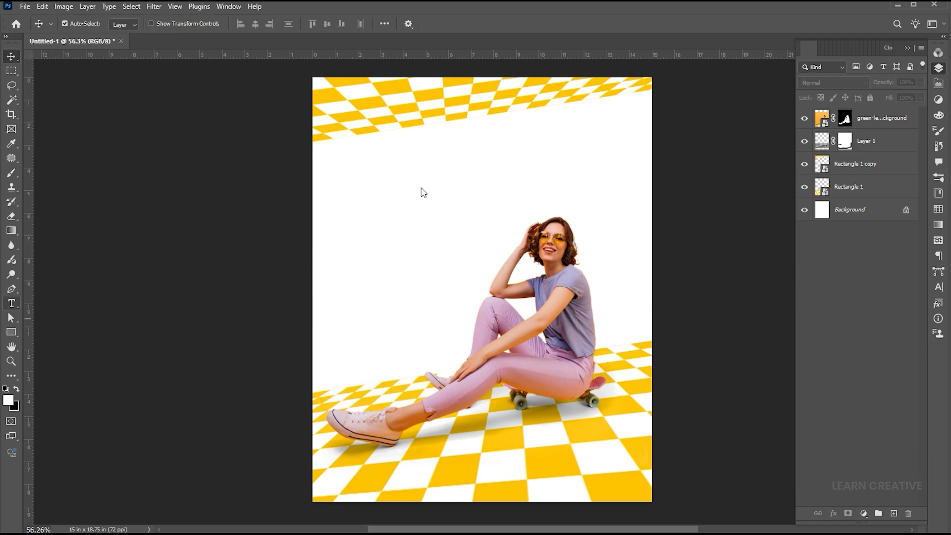
Add the text "brand" in the white area above the woman and colour it floor yellow, #ffc400.
{"action": "key", "text": "t"}
{"action": "left_click", "coordinate": [672, 236]}
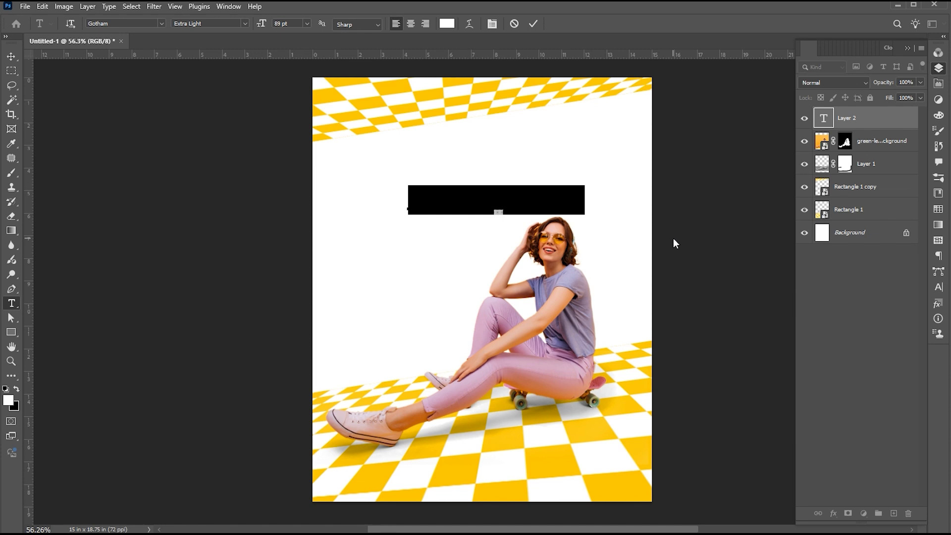
{"action": "key", "text": "BackSpace"}
{"action": "key", "text": "ctrl+z"}
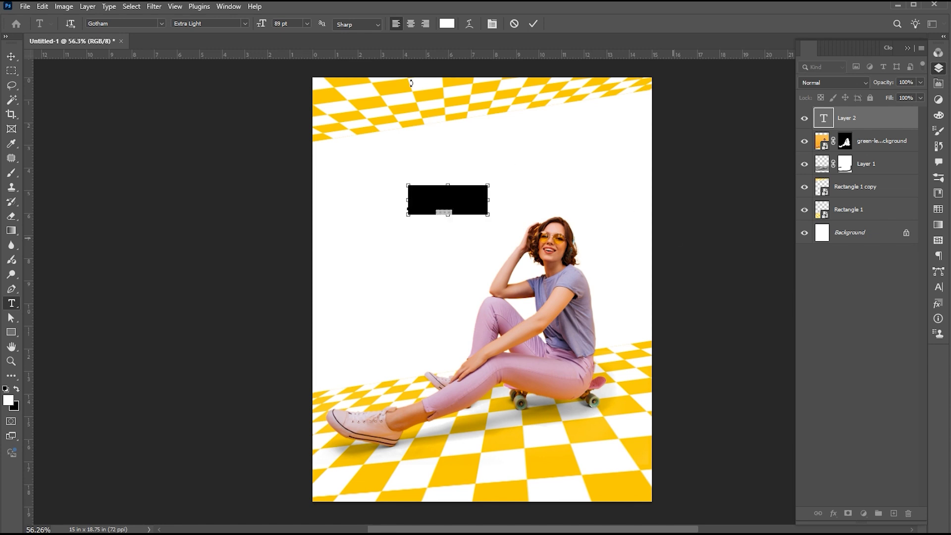
{"action": "left_click", "coordinate": [447, 23]}
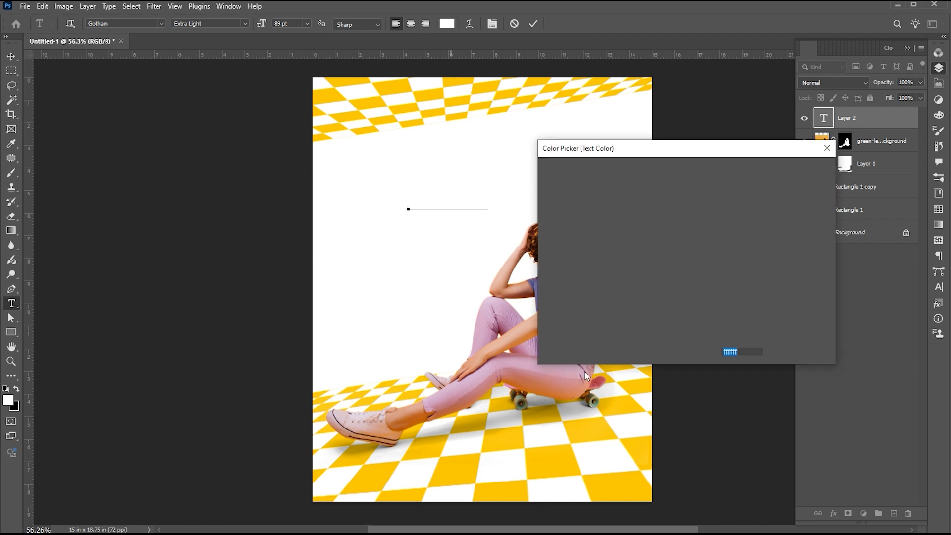
{"action": "left_click", "coordinate": [556, 462]}
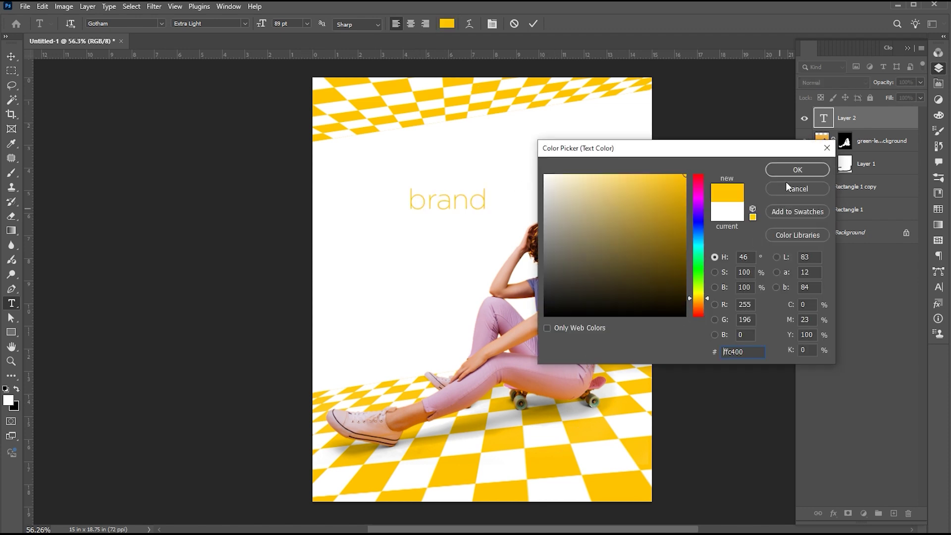
{"action": "left_click", "coordinate": [788, 165]}
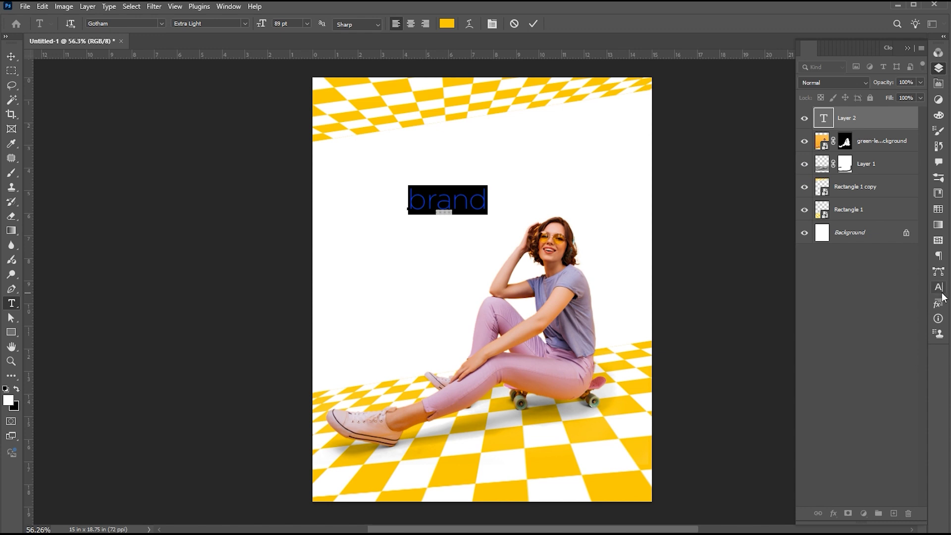
Set the brand text to All Caps in the Placard Condensed Regular font.
{"action": "left_click", "coordinate": [941, 295]}
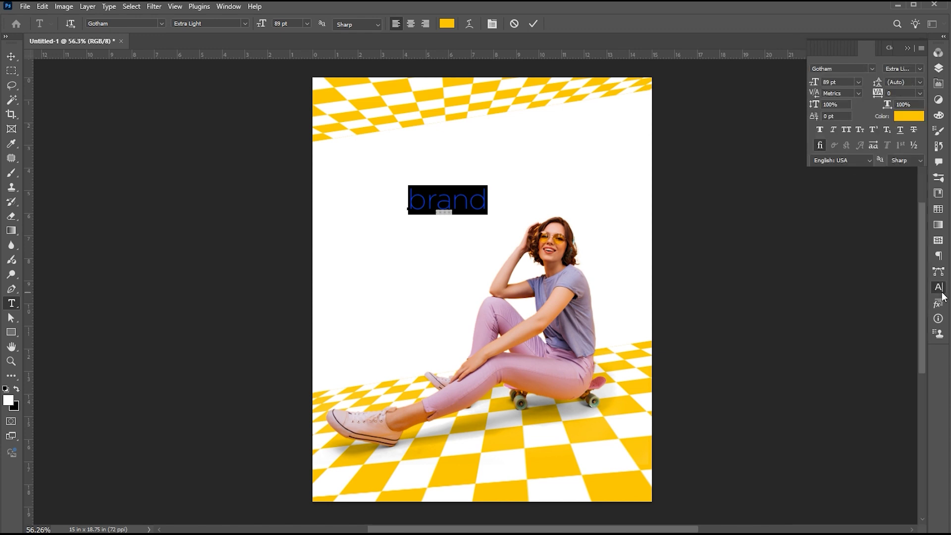
{"action": "left_click", "coordinate": [847, 129]}
{"action": "left_click", "coordinate": [851, 69]}
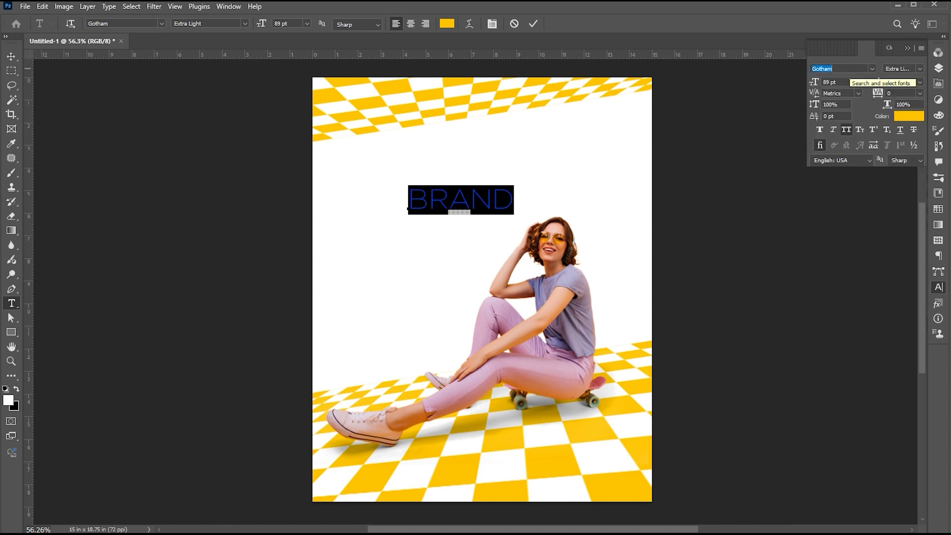
{"action": "type", "text": "plac"}
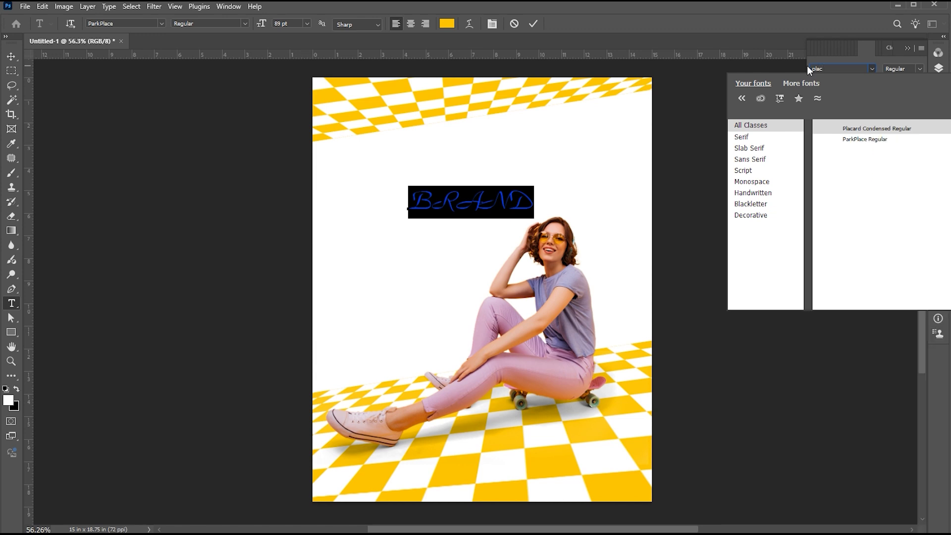
{"action": "left_click", "coordinate": [840, 128]}
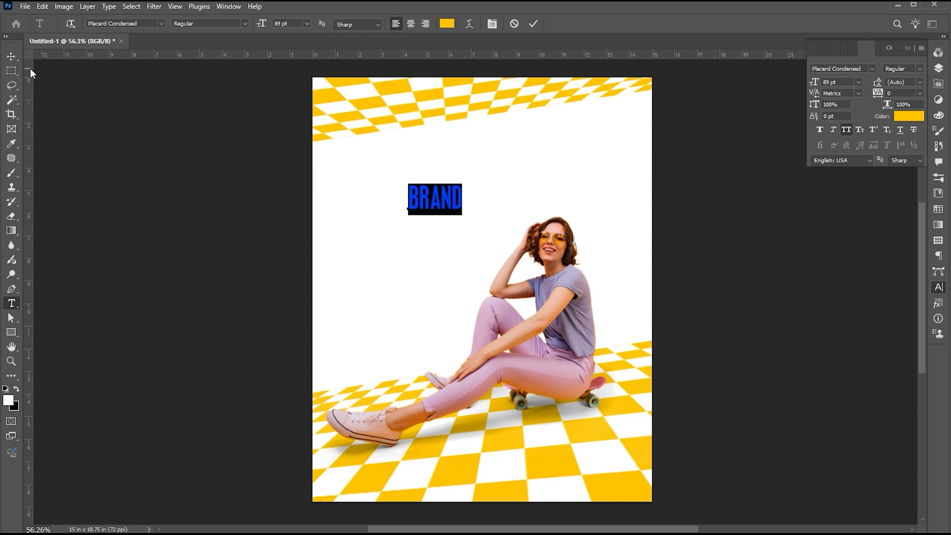
Enlarge the BRAND title to span most of the canvas width and skew it upward to follow the ceiling's perspective.
{"action": "key", "text": "ctrl+Return"}
{"action": "key", "text": "ctrl+t"}
{"action": "left_click_drag", "start_coordinate": [462, 213], "coordinate": [553, 255]}
{"action": "left_click_drag", "start_coordinate": [591, 155], "coordinate": [611, 144]}
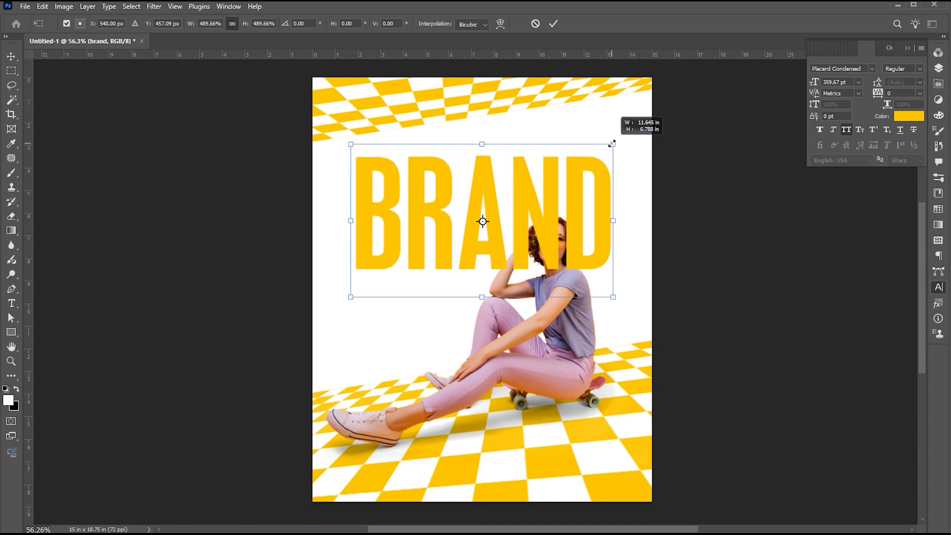
{"action": "left_click_drag", "start_coordinate": [612, 214], "coordinate": [590, 195]}
{"action": "key", "text": "Return"}
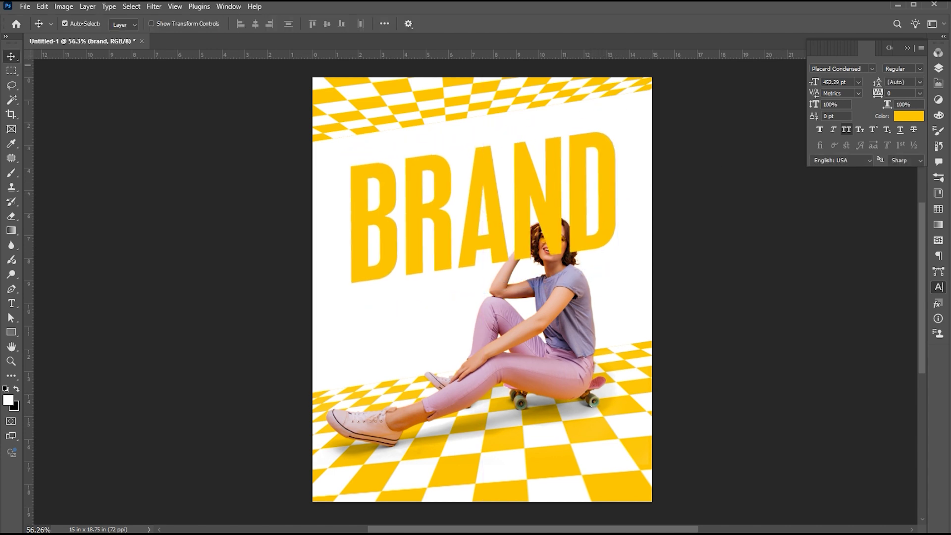
Move the BRAND text layer beneath the cut-out woman's layer.
{"action": "left_click", "coordinate": [938, 71]}
{"action": "left_click_drag", "start_coordinate": [860, 122], "coordinate": [860, 176]}
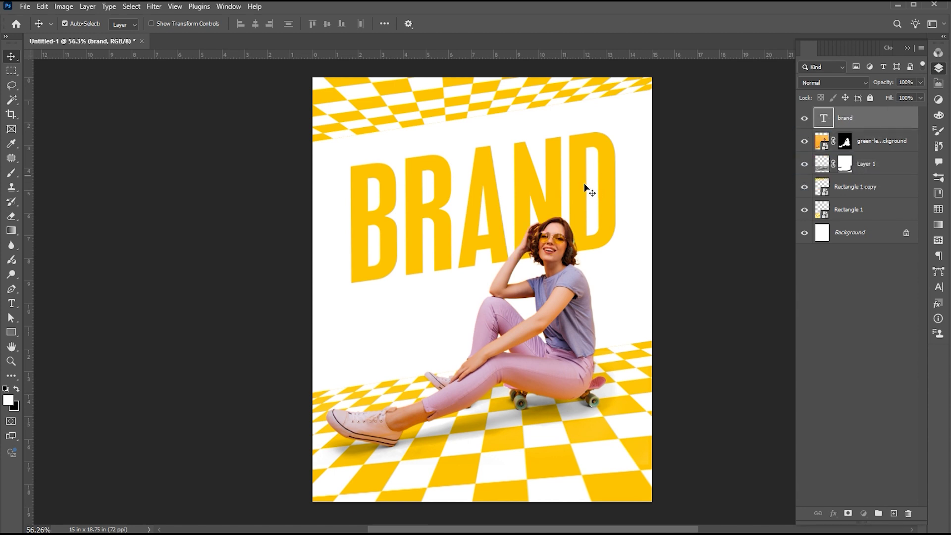
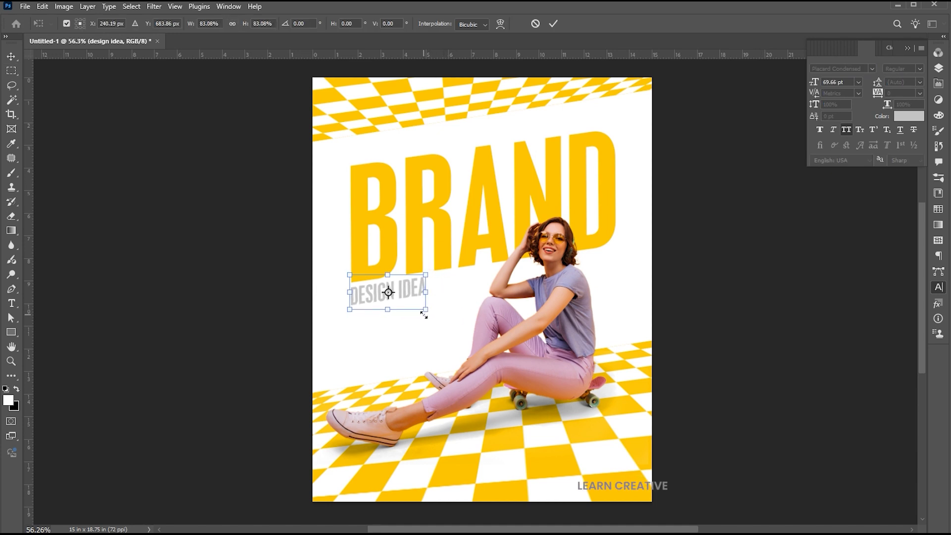
Apply the 83.08% scaling of the grey DESIGN IDEA subtitle beneath the BRAND title.
{"action": "key", "text": "Return"}
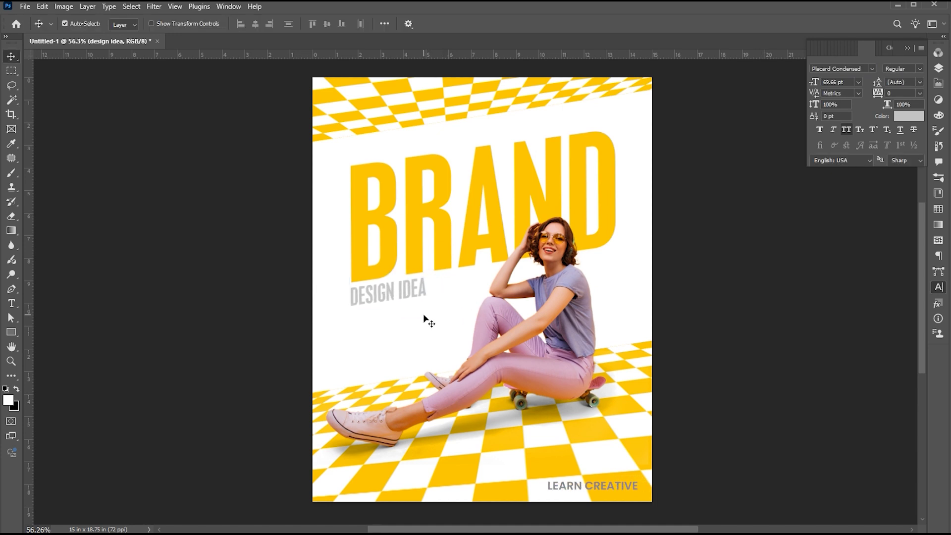
Fine-tune the skew of the grey DESIGN IDEA subtitle to match the slant of the BRAND title.
{"action": "key", "text": "ctrl+t"}
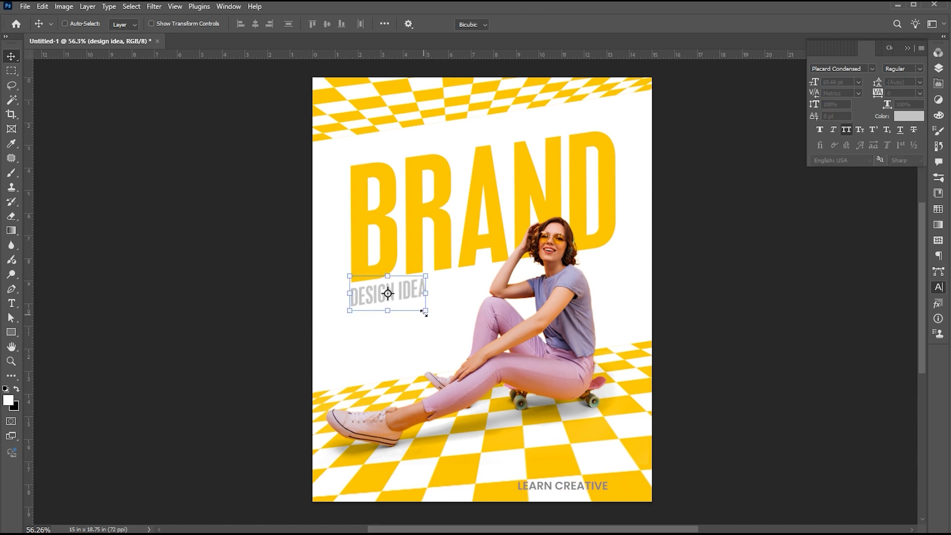
{"action": "left_click_drag", "start_coordinate": [426, 294], "coordinate": [429, 294]}
{"action": "key", "text": "Return"}
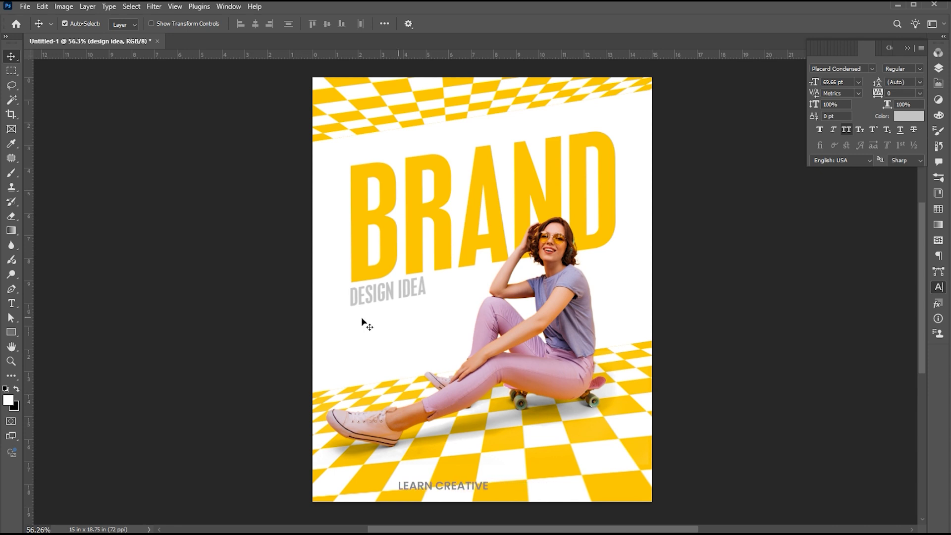
Add a placeholder lorem ipsum paragraph beneath the DESIGN IDEA subtitle in the Gotham Extra Light font.
{"action": "left_click", "coordinate": [15, 304]}
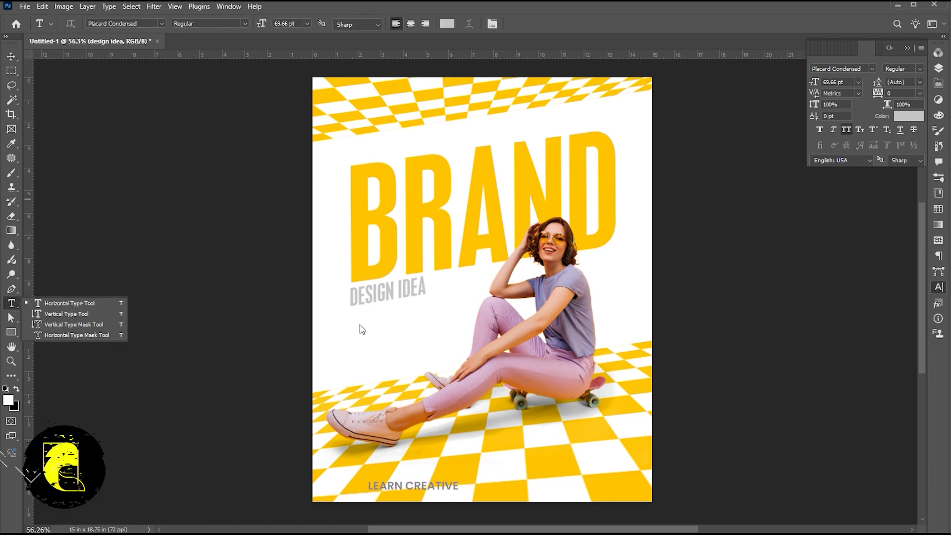
{"action": "left_click_drag", "start_coordinate": [350, 321], "coordinate": [573, 419]}
{"action": "left_click", "coordinate": [837, 68]}
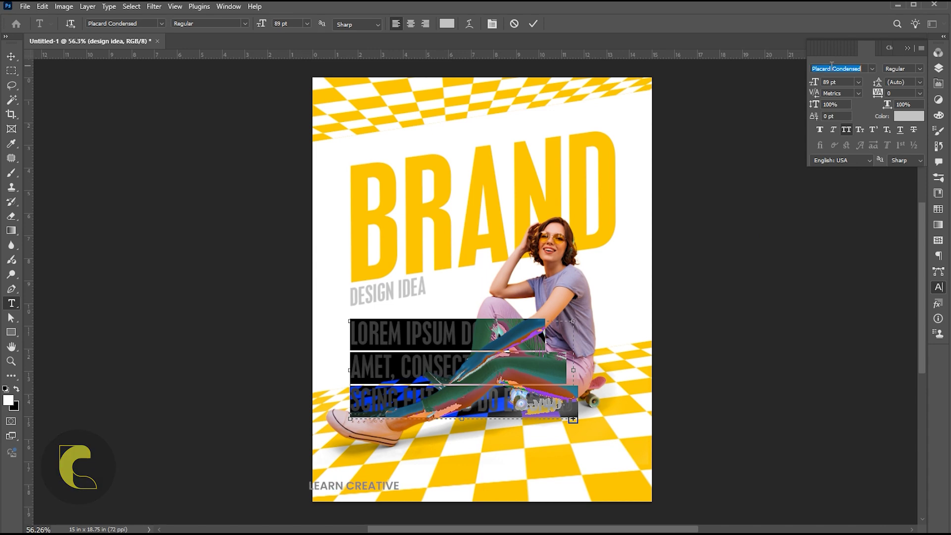
{"action": "type", "text": "gotham"}
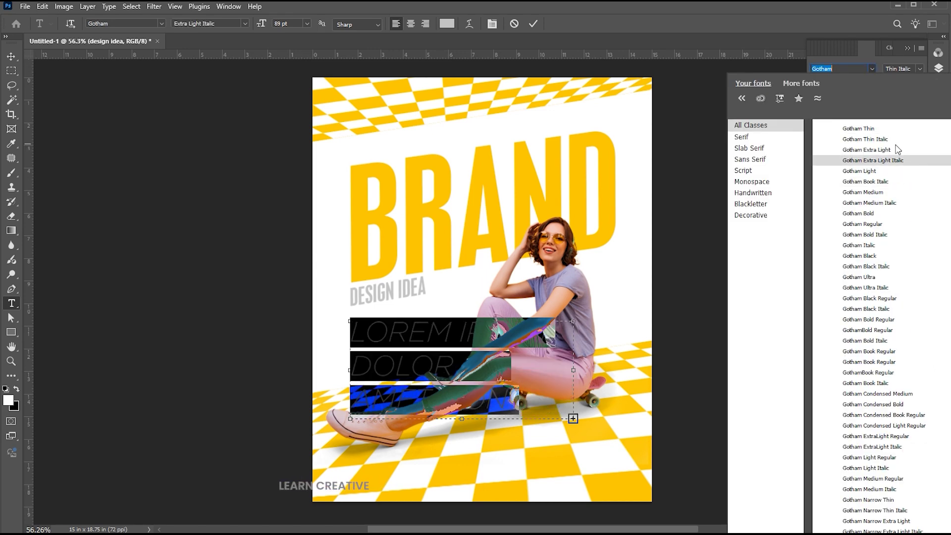
{"action": "left_click", "coordinate": [867, 150]}
Set the paragraph's font size to 20 pt and shrink its text box to a small block beneath the subtitle.
{"action": "left_click", "coordinate": [832, 82]}
{"action": "type", "text": "20"}
{"action": "key", "text": "Return"}
{"action": "left_click_drag", "start_coordinate": [573, 419], "coordinate": [459, 394]}
Split the placeholder text into two paragraphs with a blank line, widen the box slightly and reduce the font size to 15 pt.
{"action": "left_click", "coordinate": [402, 342]}
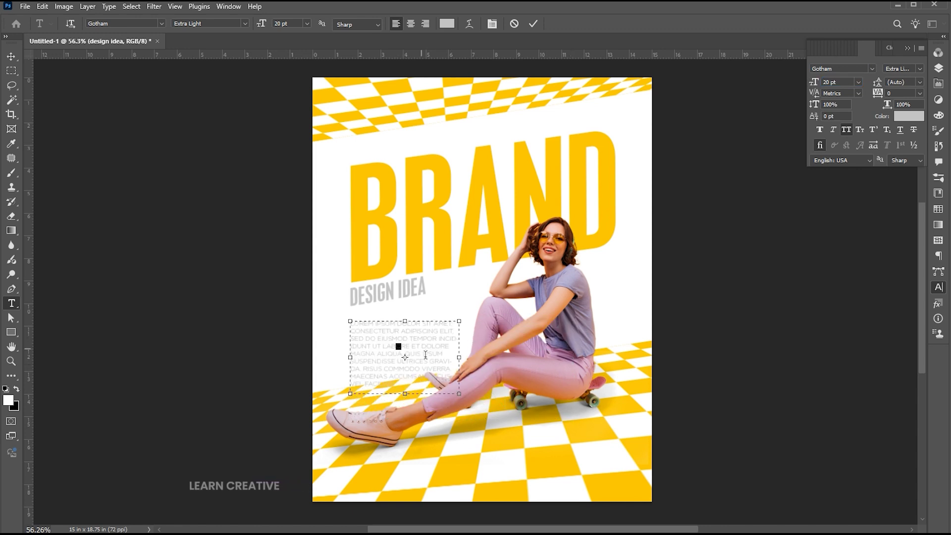
{"action": "key", "text": "Return"}
{"action": "key", "text": "Return"}
{"action": "left_click_drag", "start_coordinate": [459, 357], "coordinate": [465, 357]}
{"action": "key", "text": "ctrl+a"}
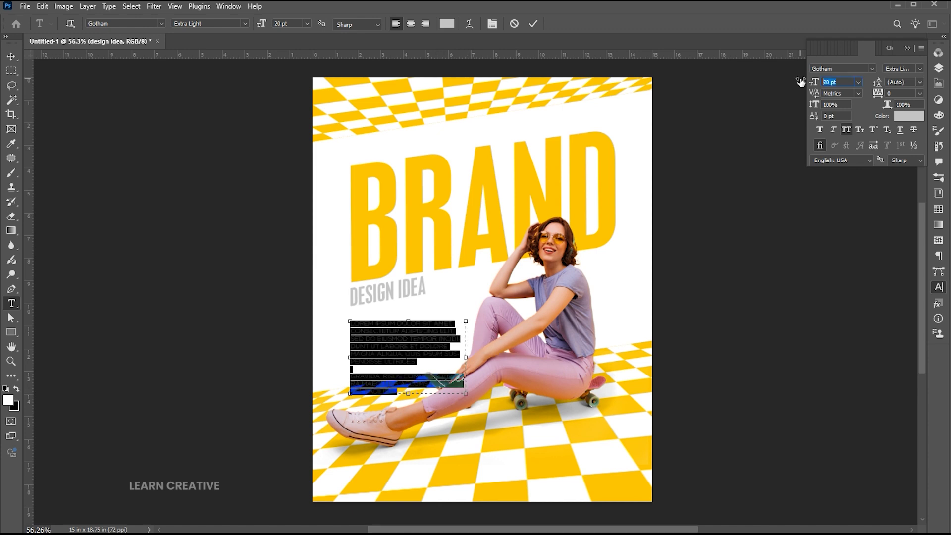
{"action": "left_click_drag", "start_coordinate": [800, 79], "coordinate": [793, 78]}
Skew the paragraph block upward to follow the title's slant and place it just below the DESIGN IDEA subtitle.
{"action": "key", "text": "ctrl+Return"}
{"action": "key", "text": "ctrl+t"}
{"action": "left_click_drag", "start_coordinate": [466, 340], "coordinate": [467, 336]}
{"action": "key", "text": "Return"}
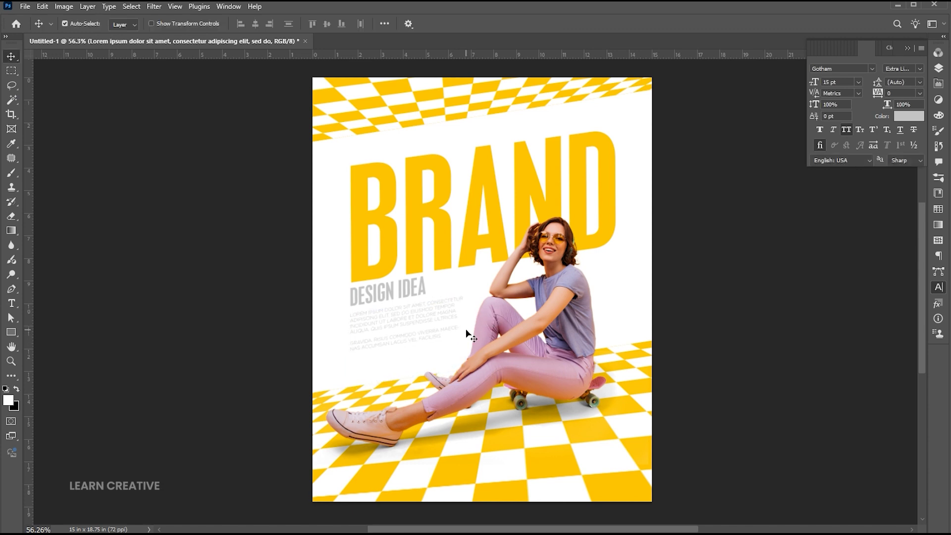
{"action": "left_click", "coordinate": [501, 341]}
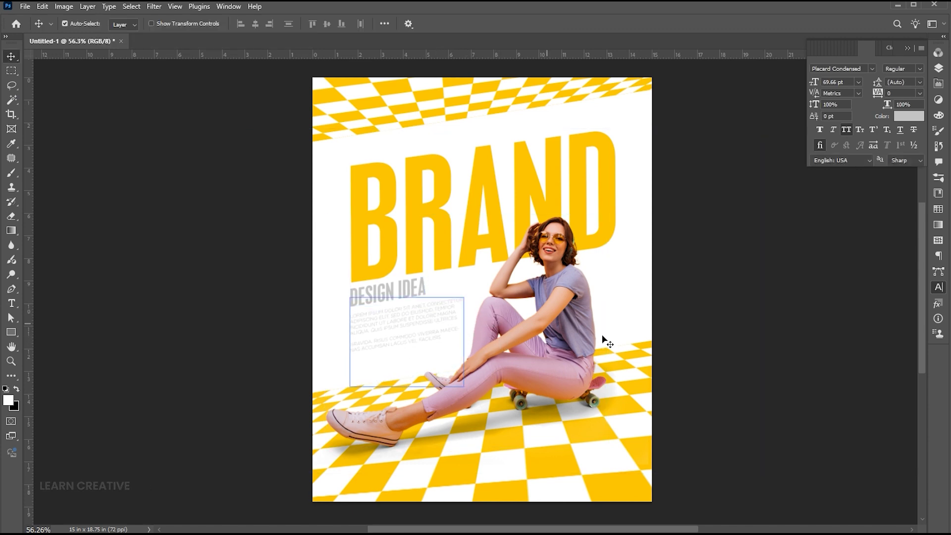
{"action": "left_click", "coordinate": [448, 318]}
{"action": "key", "text": "ctrl+semicolon"}
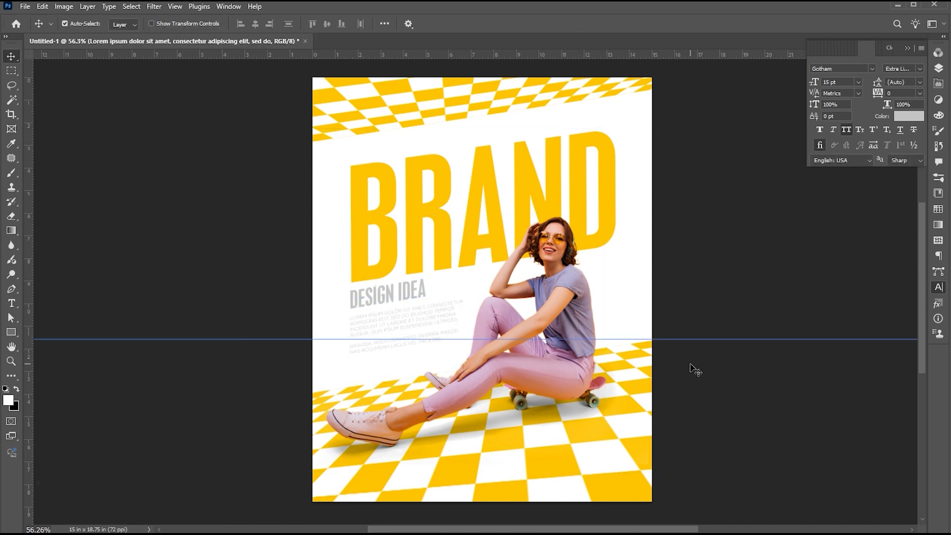
{"action": "left_click", "coordinate": [785, 404]}
{"action": "key", "text": "ctrl+semicolon"}
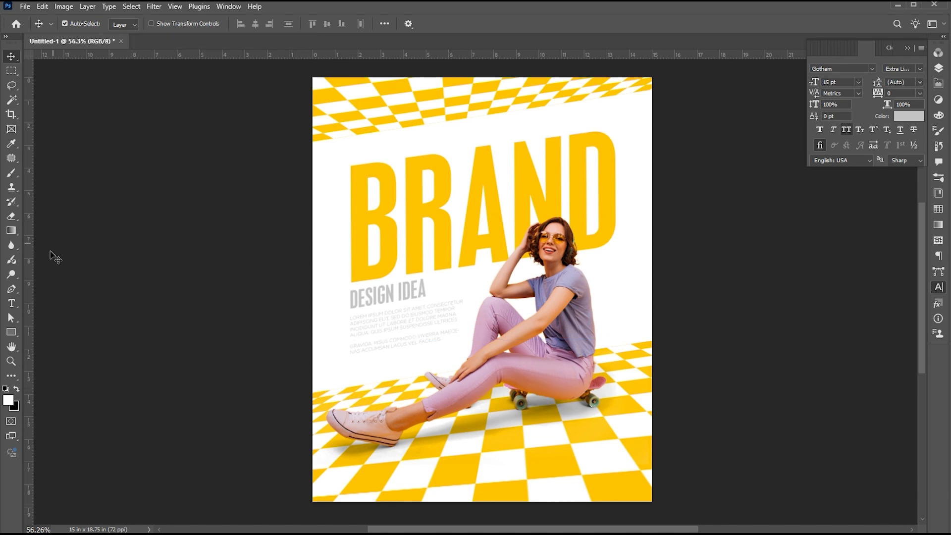
Draw a small yellow button rectangle beneath the paragraph and round its corners with a radius of 5.
{"action": "key", "text": "u"}
{"action": "left_click_drag", "start_coordinate": [351, 357], "coordinate": [391, 369]}
{"action": "scroll", "coordinate": [377, 380], "scroll_direction": "up", "scroll_amount": 5}
{"action": "key", "text": "v"}
{"action": "left_click", "coordinate": [833, 226]}
{"action": "type", "text": "5"}
{"action": "key", "text": "Return"}
Skew the yellow button upward to match the slant of the paragraph above it.
{"action": "key", "text": "ctrl+t"}
{"action": "left_click_drag", "start_coordinate": [445, 310], "coordinate": [404, 301]}
{"action": "key", "text": "Return"}
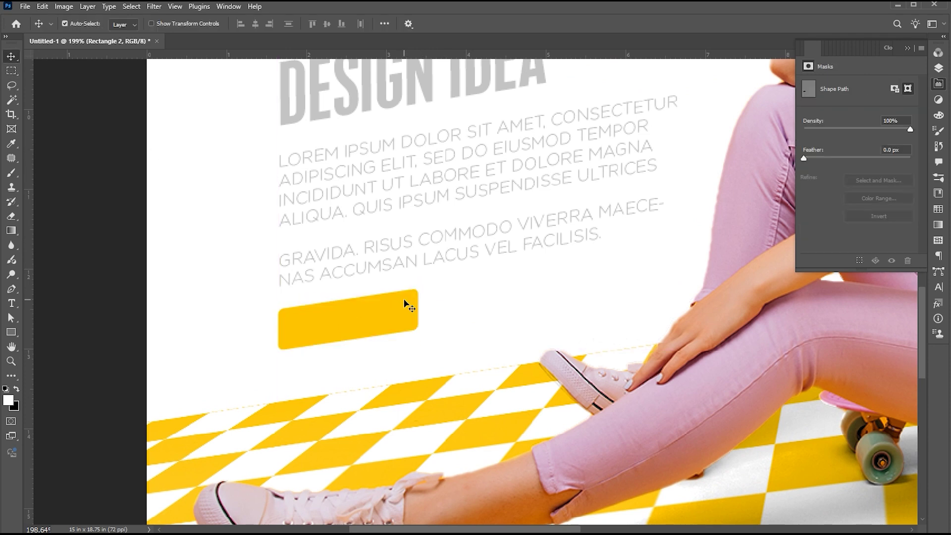
Duplicate the DESIGN IDEA subtitle onto the yellow button and bring the copy to the front of the layer stack.
{"action": "left_click_drag", "start_coordinate": [331, 82], "coordinate": [414, 272]}
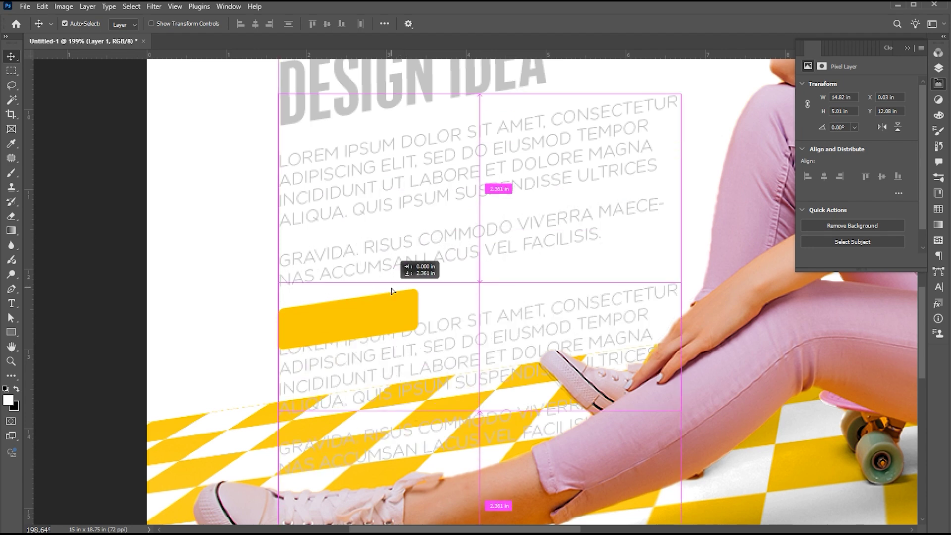
{"action": "left_click_drag", "start_coordinate": [386, 89], "coordinate": [386, 337]}
{"action": "left_click", "coordinate": [938, 68]}
{"action": "key", "text": "ctrl+shift+bracketright"}
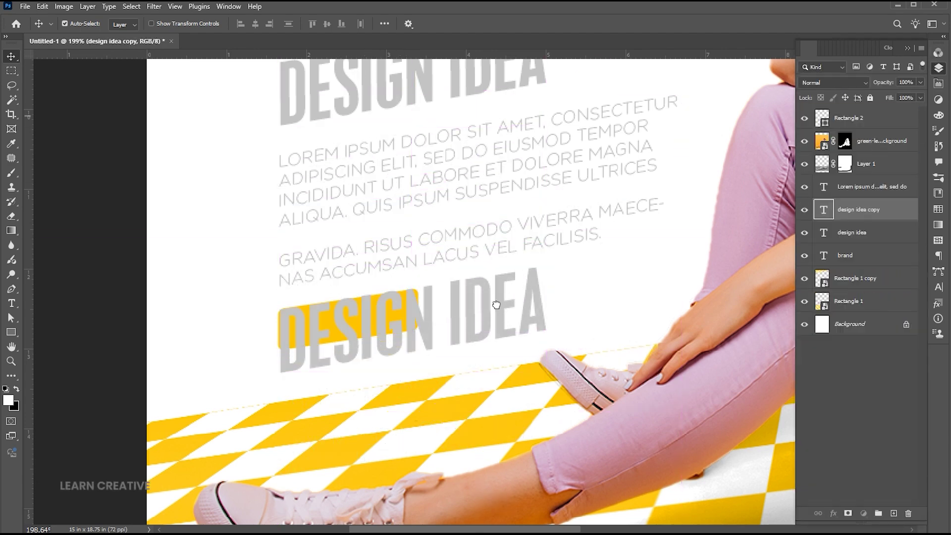
Colour the duplicated text white (ffffff) and set it in Gotham Medium.
{"action": "left_click", "coordinate": [938, 287]}
{"action": "left_click", "coordinate": [909, 116]}
{"action": "left_click", "coordinate": [545, 175]}
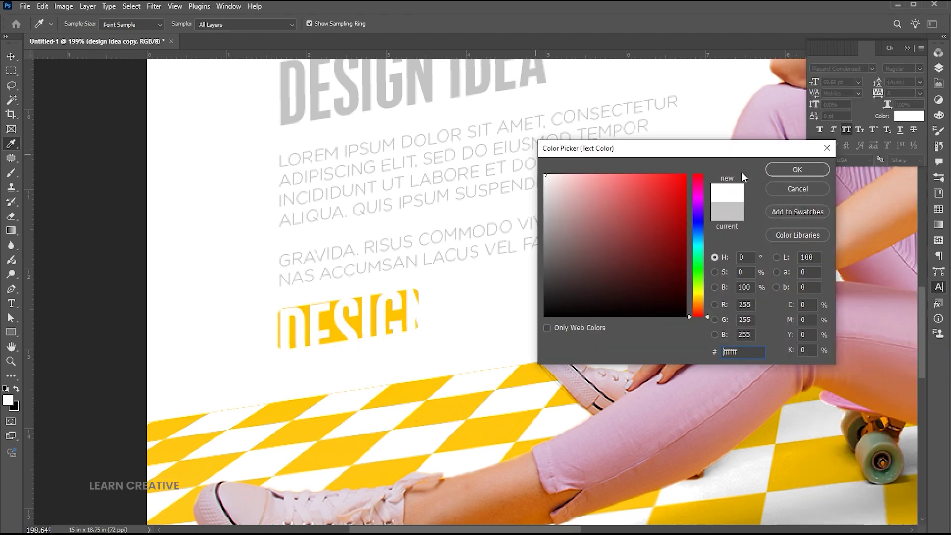
{"action": "left_click", "coordinate": [798, 167]}
{"action": "left_click", "coordinate": [851, 69]}
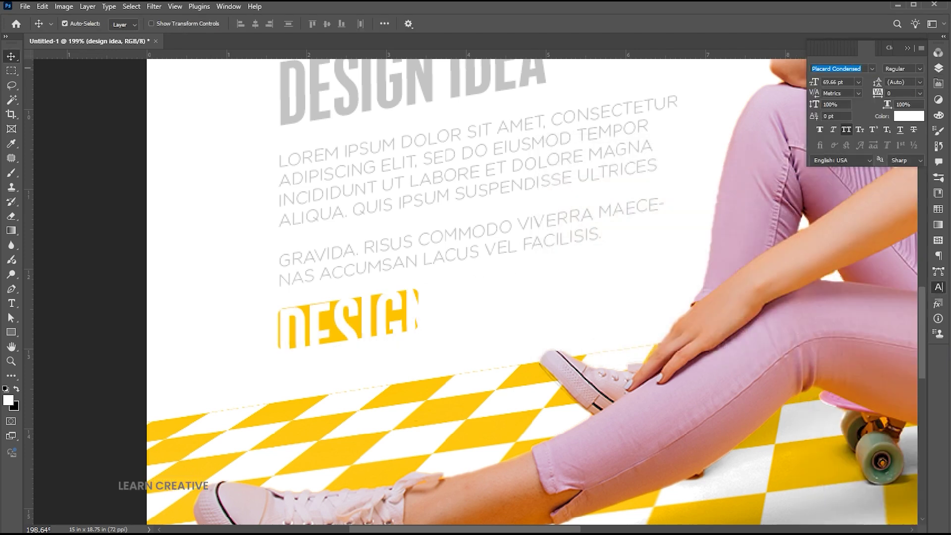
{"action": "type", "text": "Gotham"}
{"action": "left_click", "coordinate": [872, 193]}
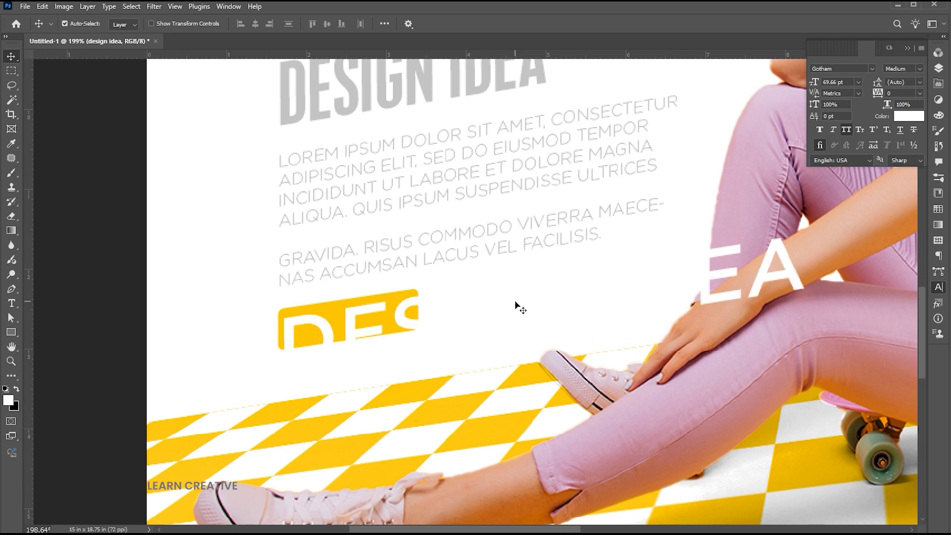
Scale the white text copy down to roughly the size of the yellow button.
{"action": "key", "text": "ctrl+t"}
{"action": "left_click_drag", "start_coordinate": [777, 396], "coordinate": [430, 324]}
{"action": "left_click_drag", "start_coordinate": [430, 283], "coordinate": [440, 289]}
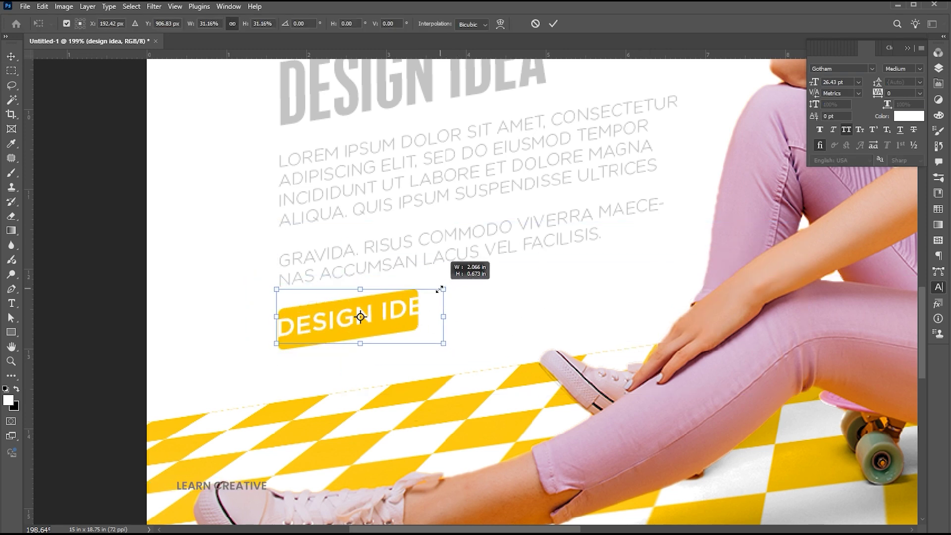
{"action": "key", "text": "Return"}
Replace the white text with CLICK HERE and resize it to fit inside the yellow button.
{"action": "double_click", "coordinate": [445, 317]}
{"action": "type", "text": "CLICK HERE"}
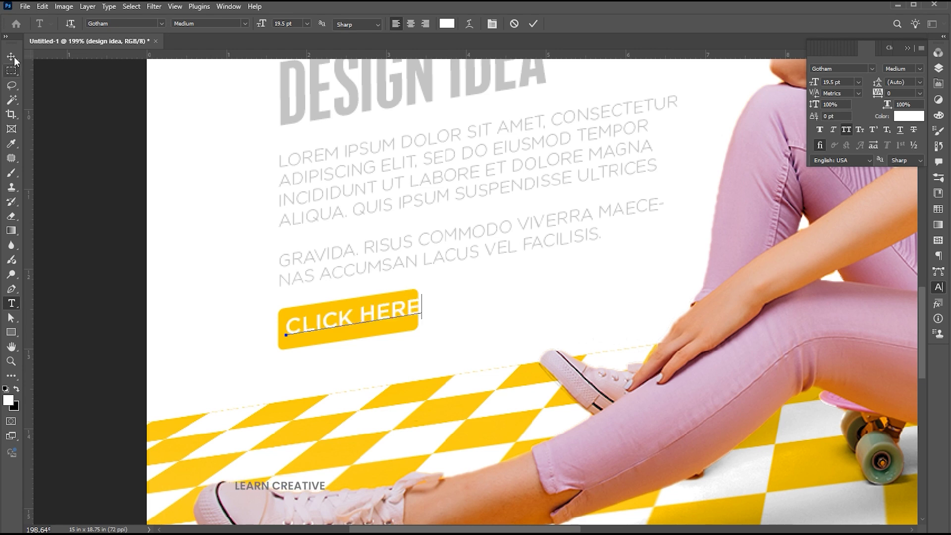
{"action": "left_click", "coordinate": [11, 57]}
{"action": "left_click", "coordinate": [338, 312]}
{"action": "key", "text": "ctrl+t"}
{"action": "left_click_drag", "start_coordinate": [425, 323], "coordinate": [436, 321]}
{"action": "key", "text": "Return"}
{"action": "key", "text": "ctrl+0"}
{"action": "key", "text": "shift+Right"}
{"action": "key", "text": "shift+Right"}
{"action": "key", "text": "shift+Right"}
{"action": "key", "text": "shift+Right"}
{"action": "key", "text": "shift+Right"}
{"action": "key", "text": "shift+Right"}
{"action": "key", "text": "shift+Right"}
{"action": "key", "text": "shift+Right"}
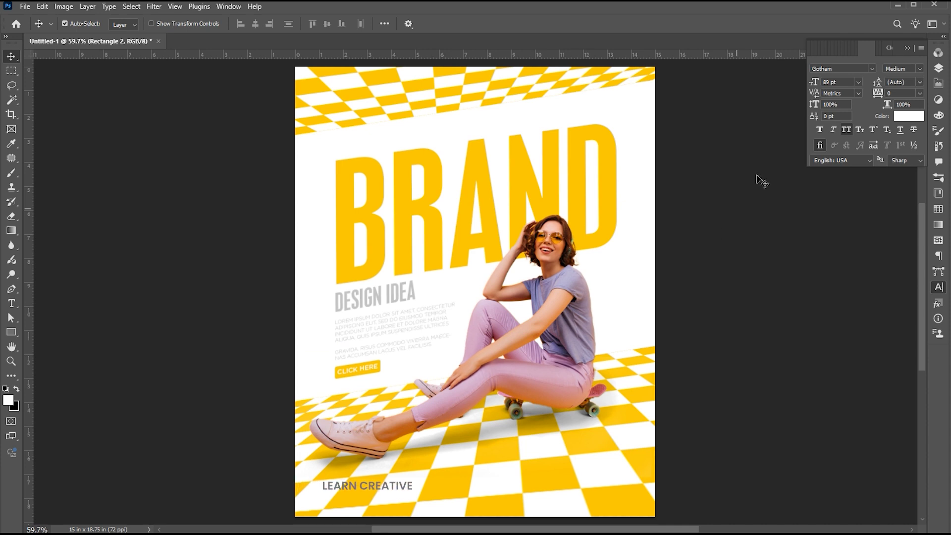
Move the cut-out woman's layer and her shadow layer together to the top of the layer stack.
{"action": "left_click", "coordinate": [939, 68]}
{"action": "key", "text": "shift+Right"}
{"action": "key", "text": "shift+Right"}
{"action": "key", "text": "shift+Right"}
{"action": "key", "text": "shift+Right"}
{"action": "key", "text": "shift+Right"}
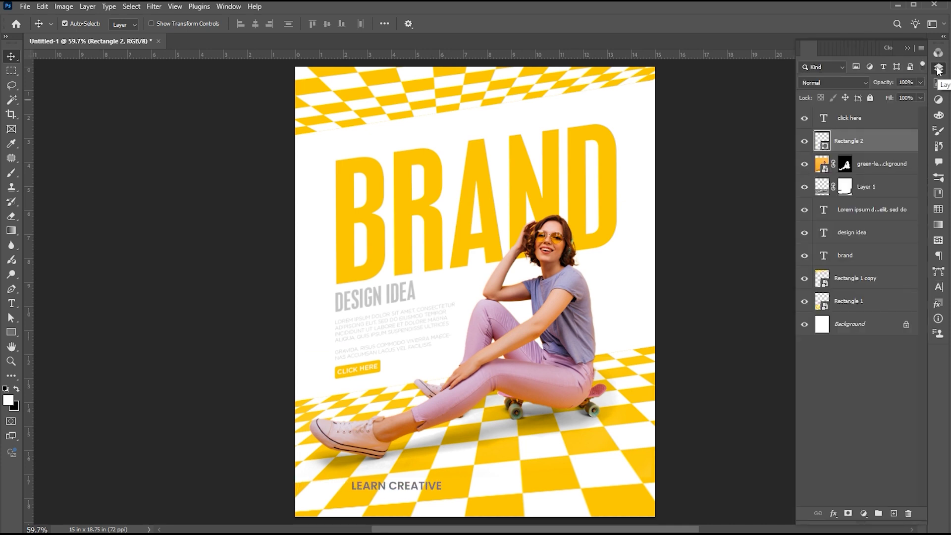
{"action": "key", "text": "shift+Right"}
{"action": "key", "text": "shift+Right"}
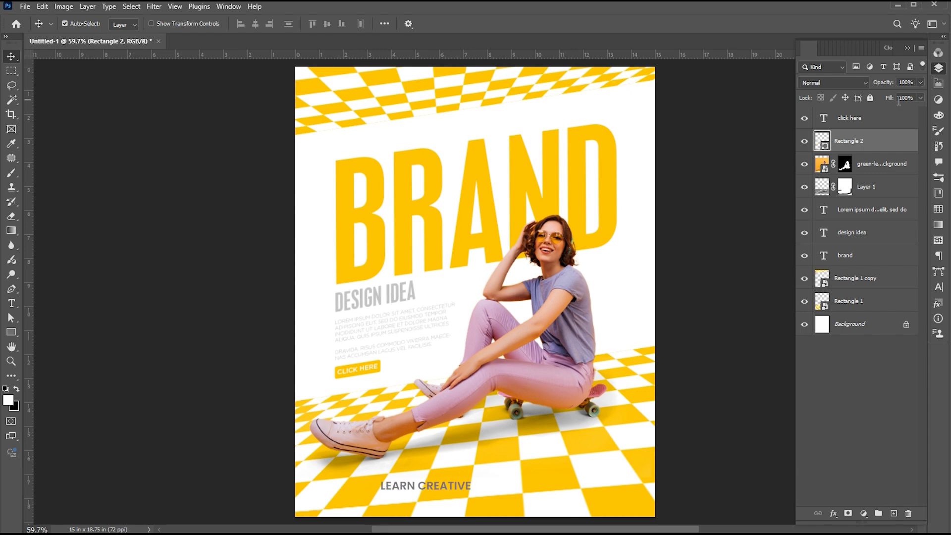
{"action": "left_click", "coordinate": [871, 164]}
{"action": "left_click", "coordinate": [873, 190], "text": "shift"}
{"action": "key", "text": "shift+Right"}
{"action": "key", "text": "shift+Right"}
{"action": "key", "text": "shift+Right"}
{"action": "key", "text": "shift+Right"}
{"action": "key", "text": "shift+Right"}
{"action": "key", "text": "shift+Right"}
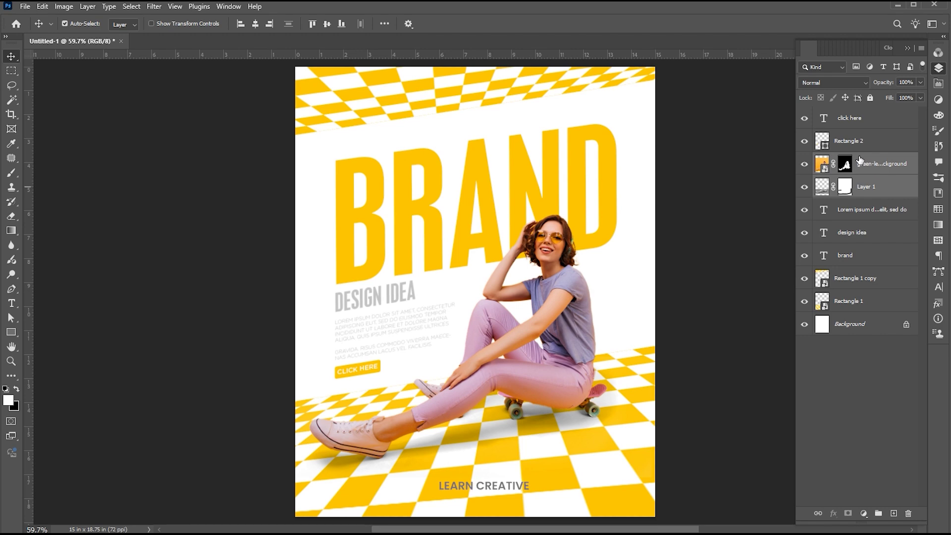
{"action": "key", "text": "shift+Right"}
{"action": "key", "text": "shift+Right"}
{"action": "key", "text": "shift+Right"}
{"action": "key", "text": "shift+Right"}
{"action": "key", "text": "shift+Right"}
{"action": "key", "text": "shift+Right"}
{"action": "key", "text": "shift+Right"}
{"action": "key", "text": "shift+Right"}
{"action": "key", "text": "shift+Right"}
{"action": "key", "text": "shift+Right"}
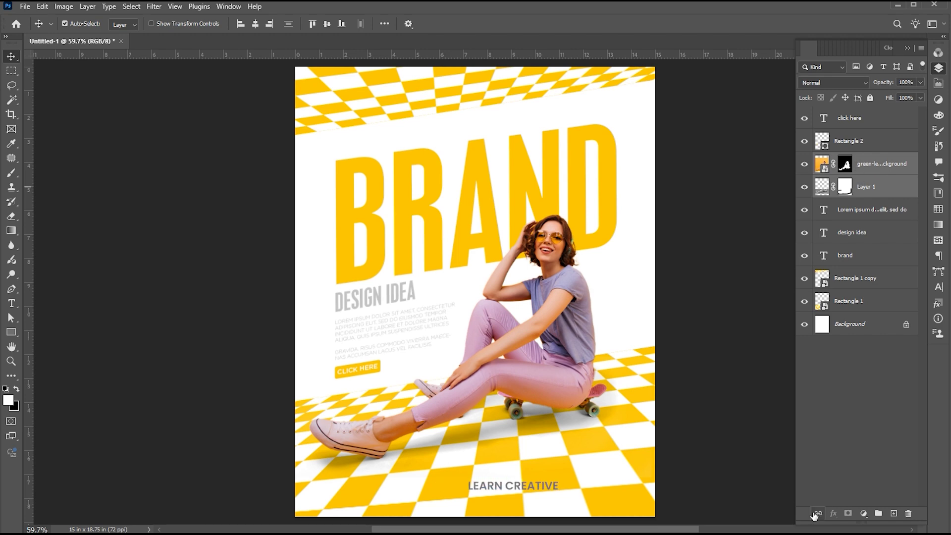
{"action": "left_click_drag", "start_coordinate": [880, 173], "coordinate": [872, 112]}
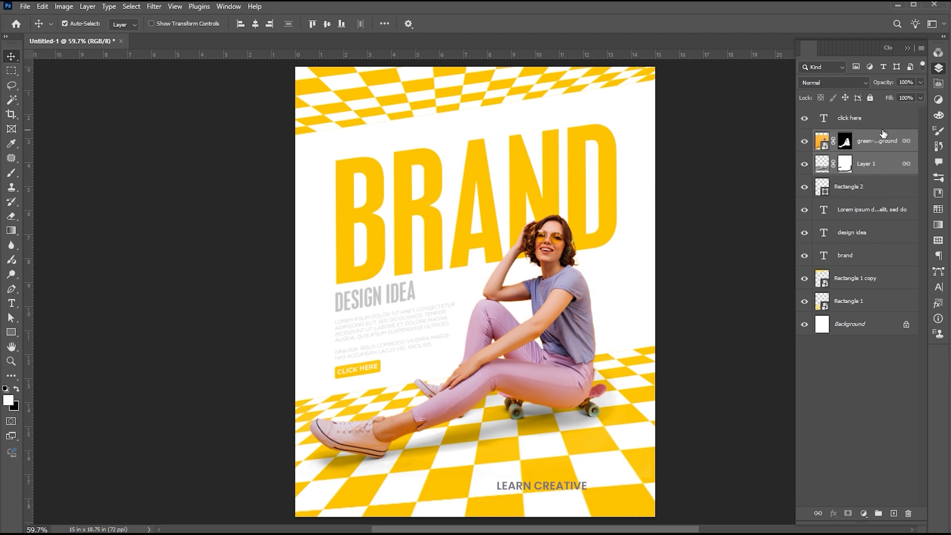
Add a Solid Color fill layer with RGB 21, 21, 21 directly above the click here text layer.
{"action": "left_click", "coordinate": [864, 164]}
{"action": "key", "text": "shift+Right"}
{"action": "key", "text": "shift+Right"}
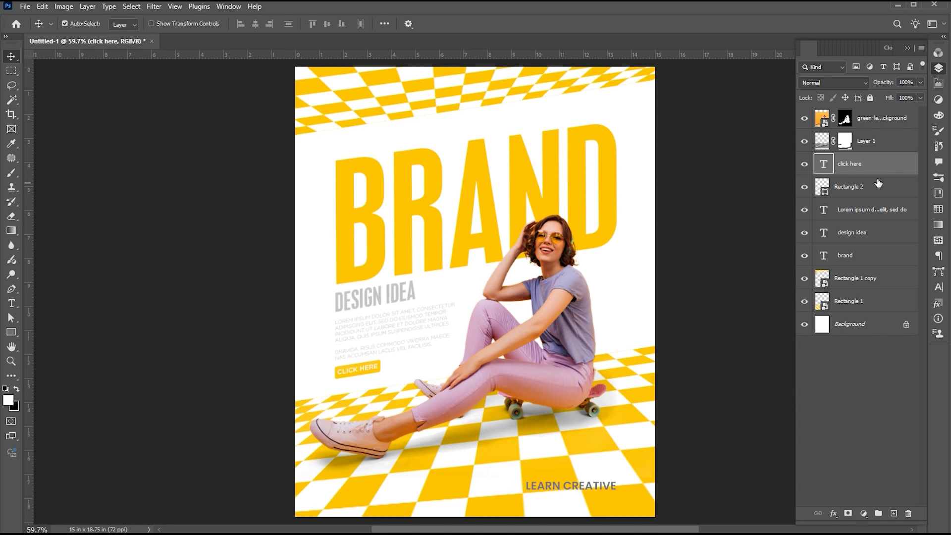
{"action": "key", "text": "shift+Right"}
{"action": "key", "text": "shift+Right"}
{"action": "key", "text": "shift+Right"}
{"action": "key", "text": "shift+Right"}
{"action": "key", "text": "shift+Right"}
{"action": "key", "text": "shift+Right"}
{"action": "key", "text": "shift+Right"}
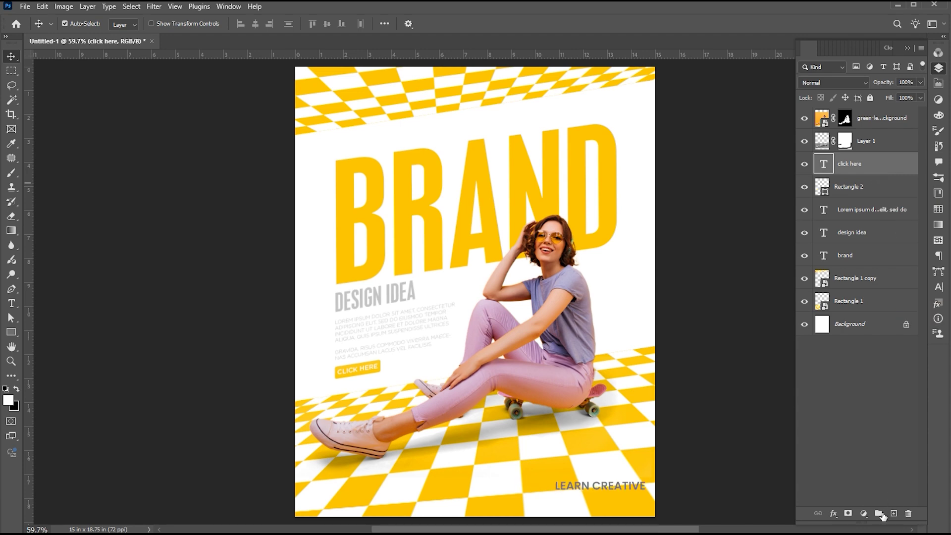
{"action": "left_click", "coordinate": [864, 513]}
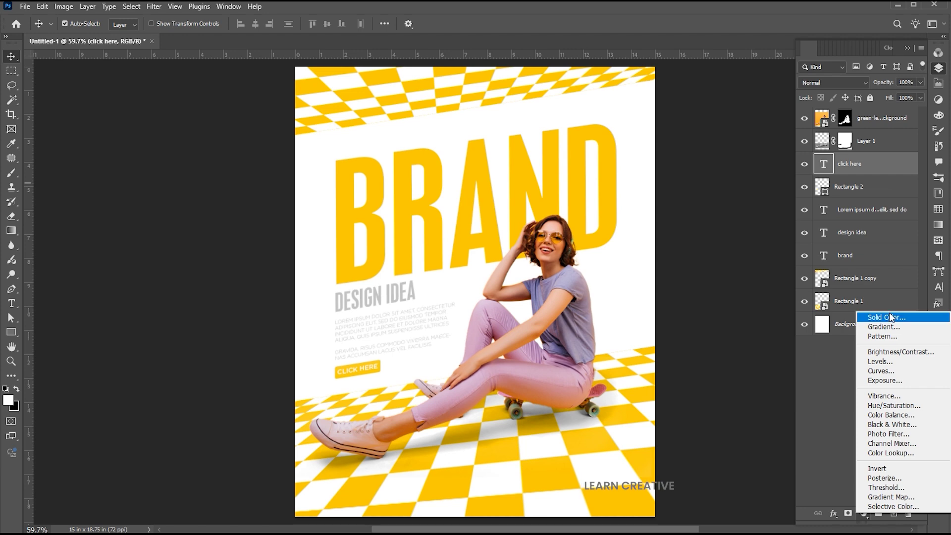
{"action": "left_click", "coordinate": [890, 317]}
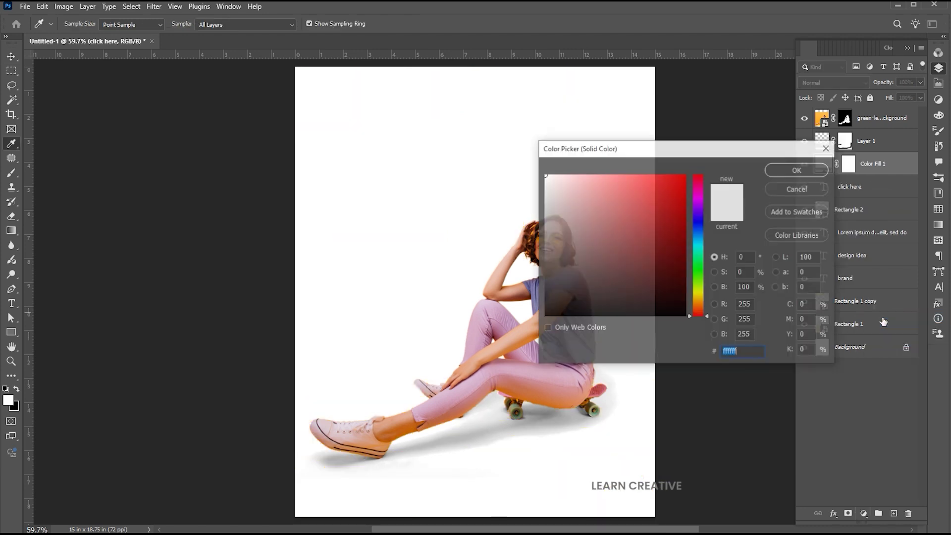
{"action": "double_click", "coordinate": [744, 304]}
{"action": "type", "text": "21"}
{"action": "key", "text": "Tab"}
{"action": "type", "text": "2"}
{"action": "key", "text": "Tab"}
{"action": "type", "text": "1"}
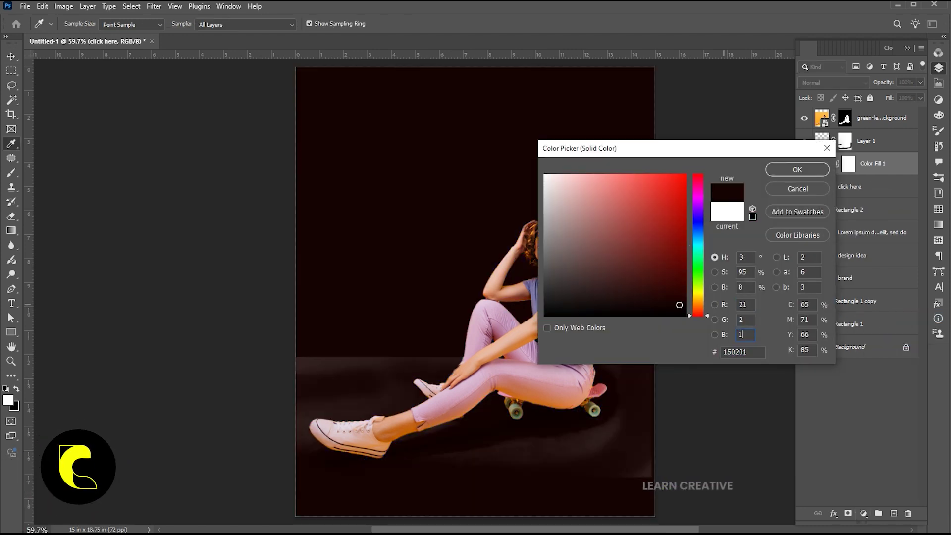
{"action": "type", "text": "21"}
{"action": "key", "text": "Tab"}
{"action": "type", "text": "21"}
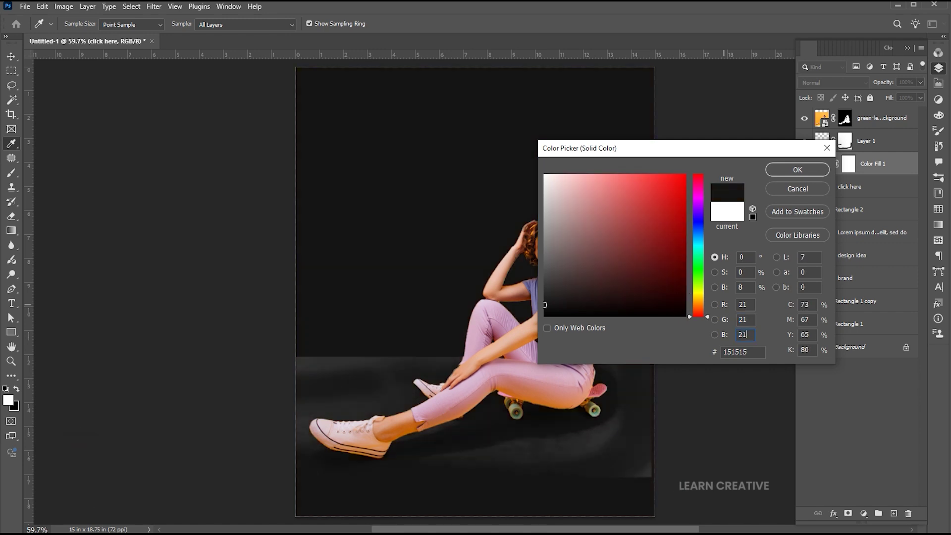
{"action": "left_click", "coordinate": [792, 170]}
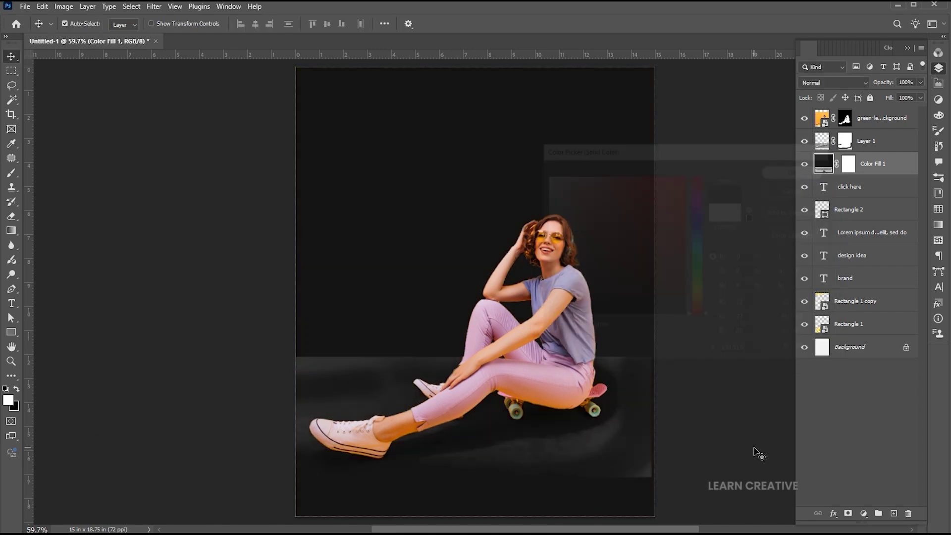
Apply a linear gradient to the dark fill's mask, fading the fill from the poster's left edge toward its centre.
{"action": "left_click", "coordinate": [850, 160]}
{"action": "left_click", "coordinate": [11, 230]}
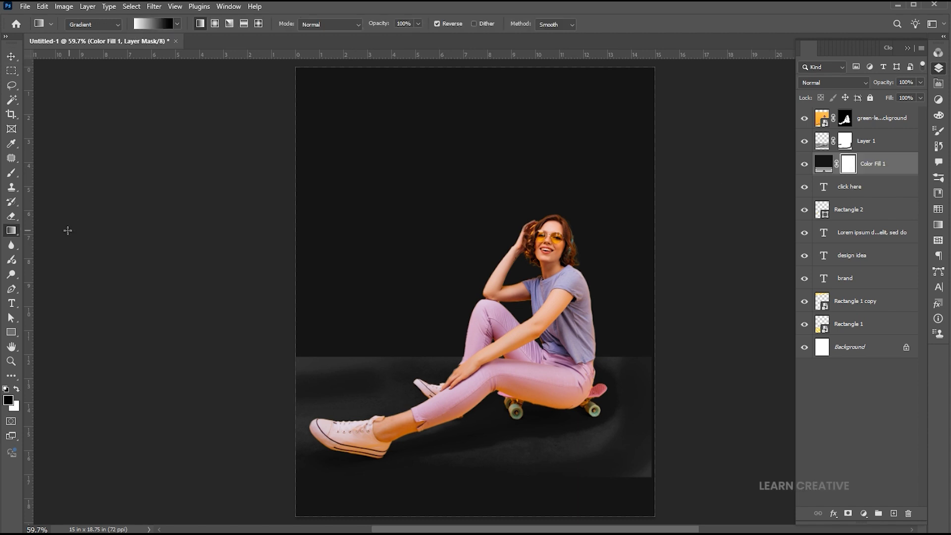
{"action": "left_click_drag", "start_coordinate": [322, 500], "coordinate": [608, 400]}
{"action": "left_click_drag", "start_coordinate": [328, 481], "coordinate": [585, 401]}
Set the dark color fill layer's blend mode to Vivid Light and its opacity to 60%.
{"action": "left_click", "coordinate": [884, 168]}
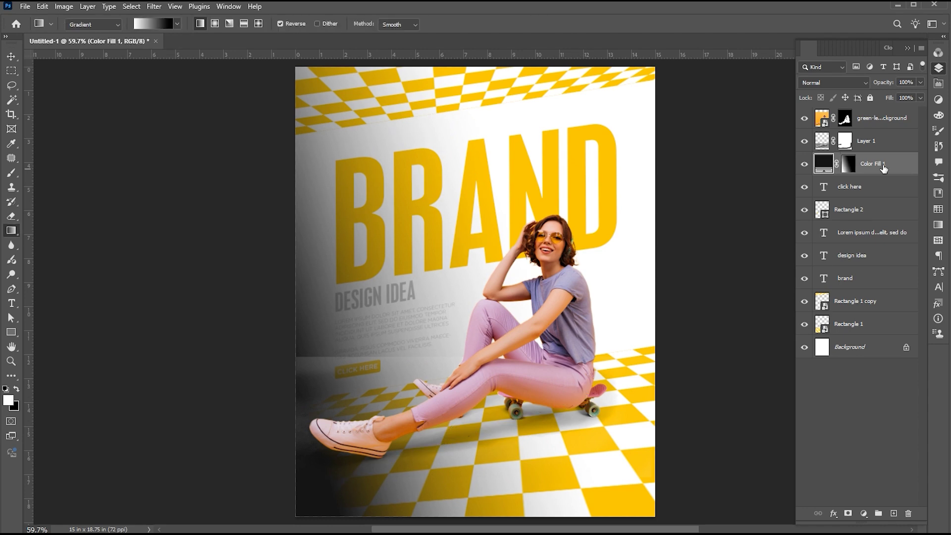
{"action": "left_click", "coordinate": [834, 82]}
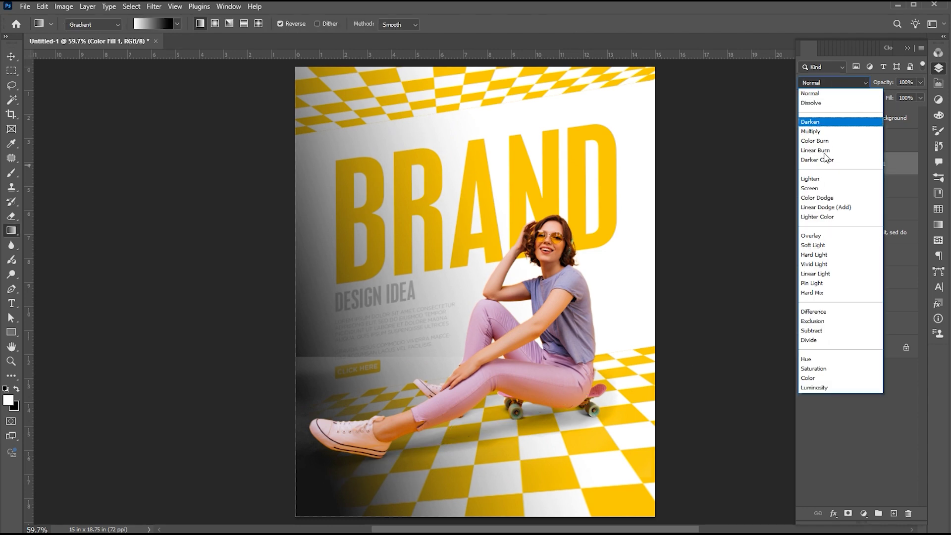
{"action": "left_click", "coordinate": [820, 265]}
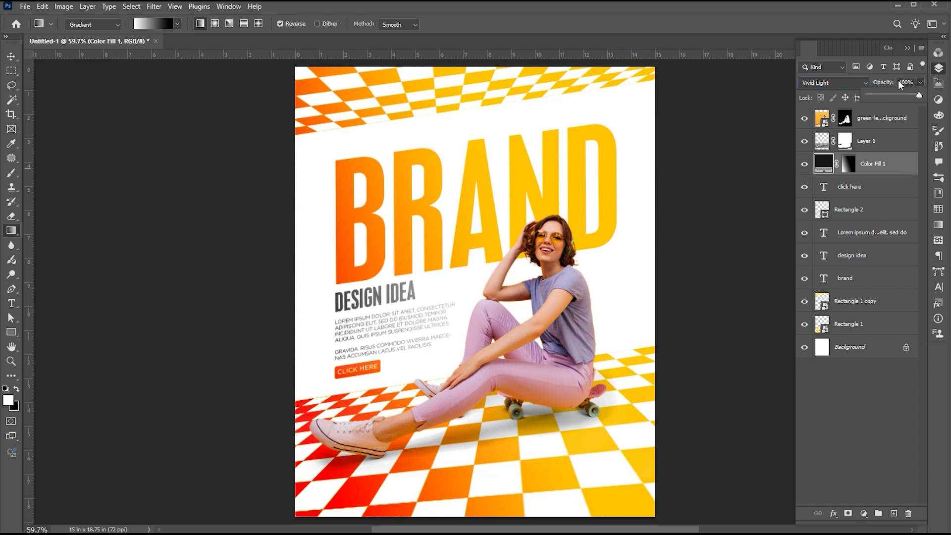
{"action": "type", "text": "50"}
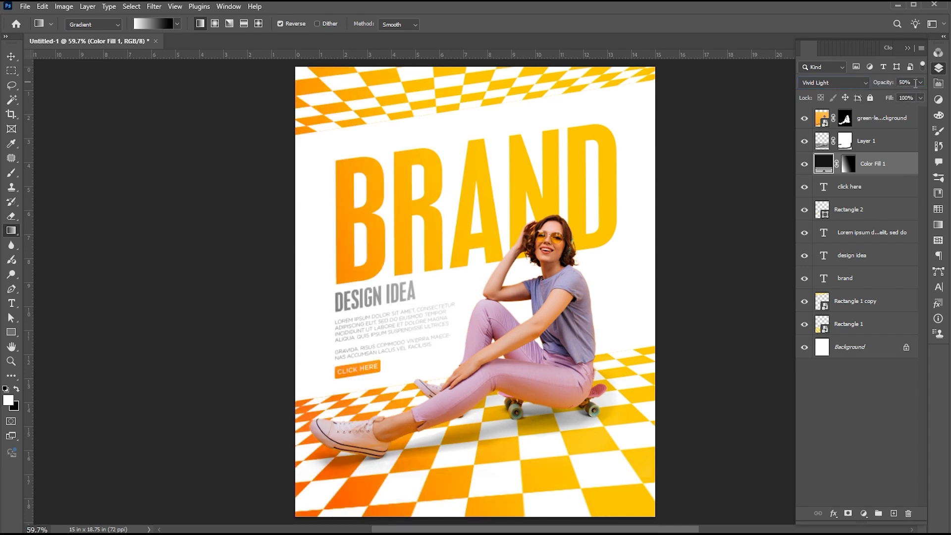
{"action": "type", "text": "60"}
{"action": "key", "text": "Return"}
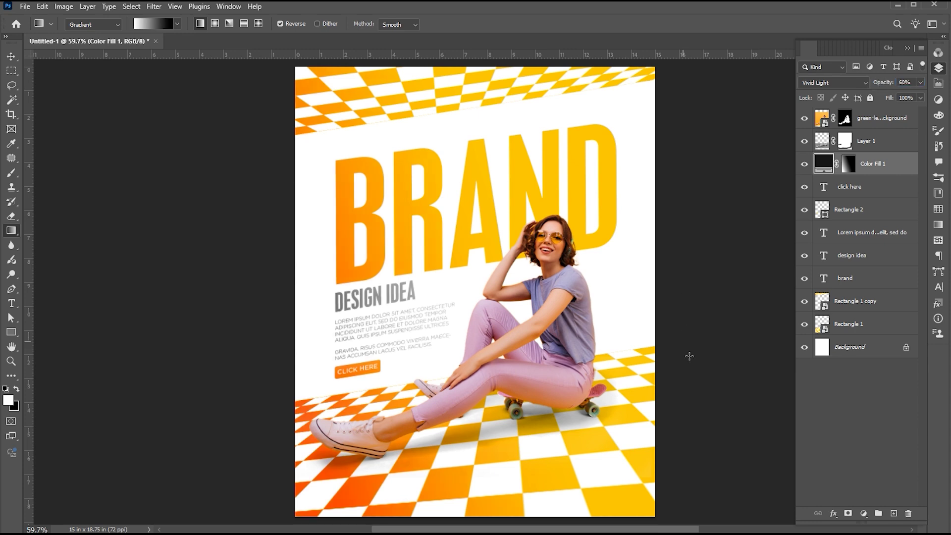
{"action": "key", "text": "v"}
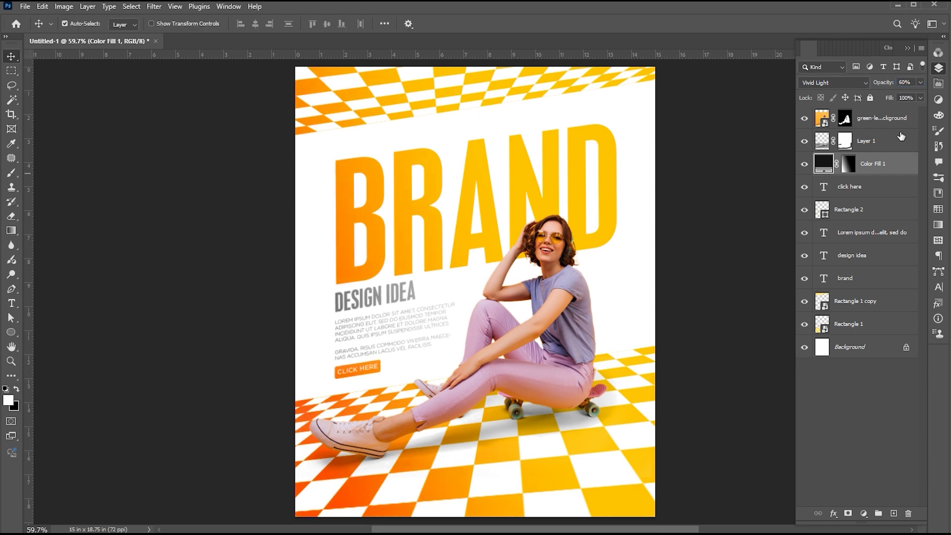
Add a grey Solid Color fill layer with 60% brightness (#999999) above the cut-out woman's layer.
{"action": "left_click", "coordinate": [877, 126]}
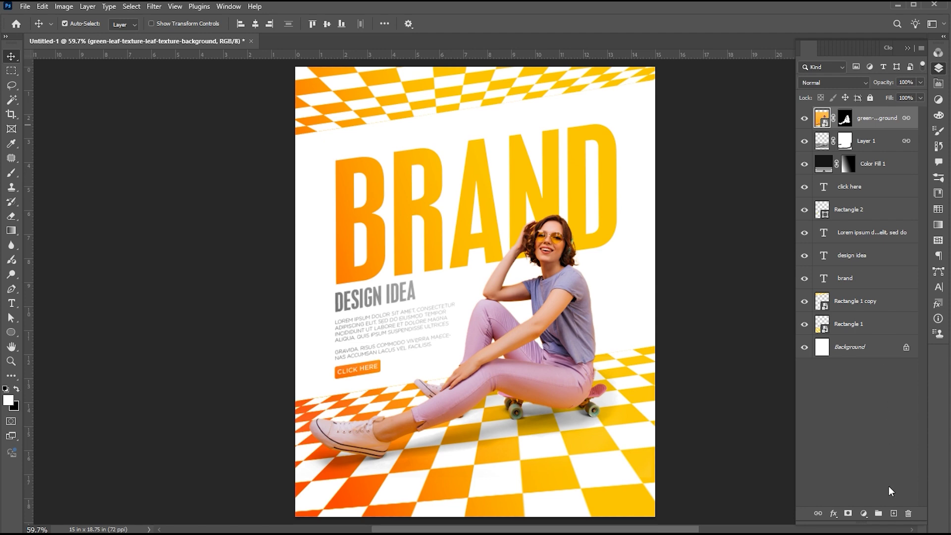
{"action": "left_click", "coordinate": [863, 514]}
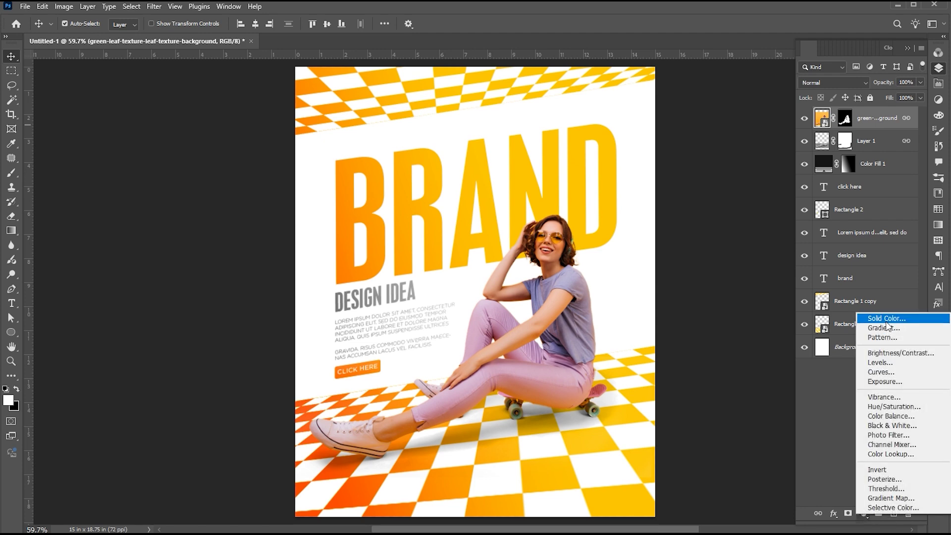
{"action": "left_click", "coordinate": [872, 315]}
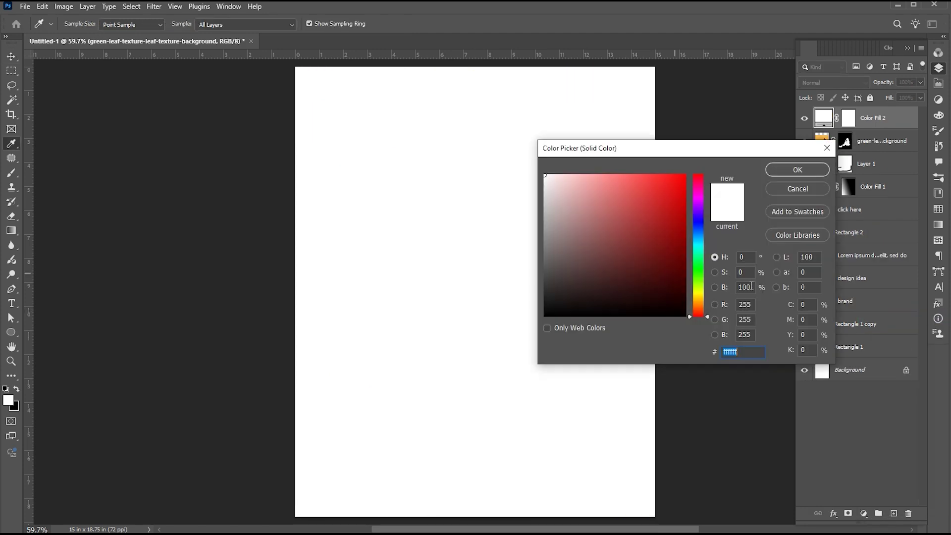
{"action": "type", "text": "60"}
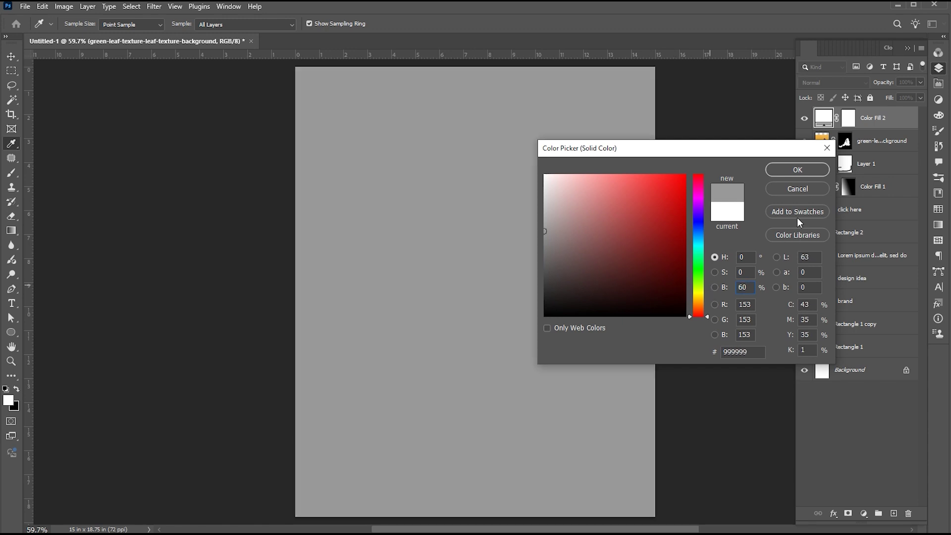
{"action": "left_click", "coordinate": [797, 171]}
Convert the grey fill layer to a Smart Object and apply Filter Gallery's Regular Grain with intensity 44 and contrast 61.
{"action": "right_click", "coordinate": [865, 110]}
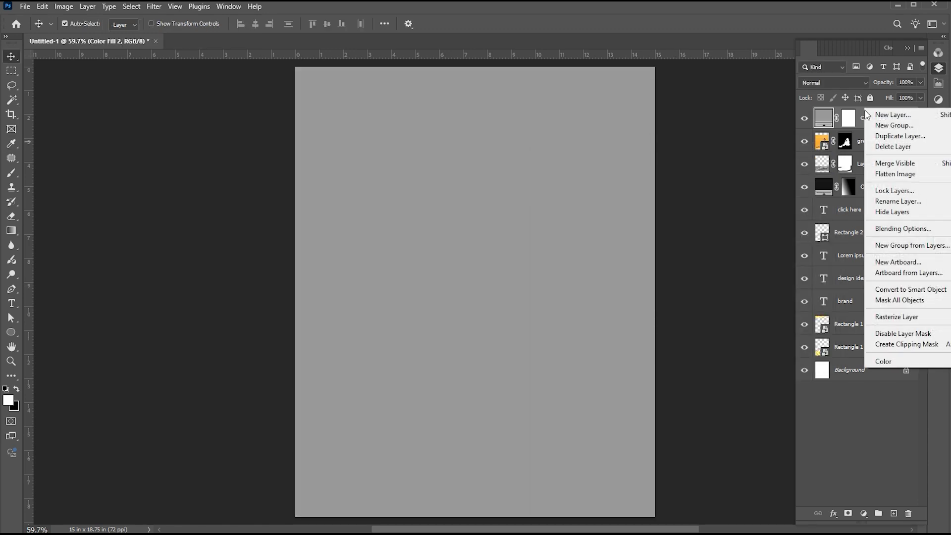
{"action": "left_click", "coordinate": [891, 289]}
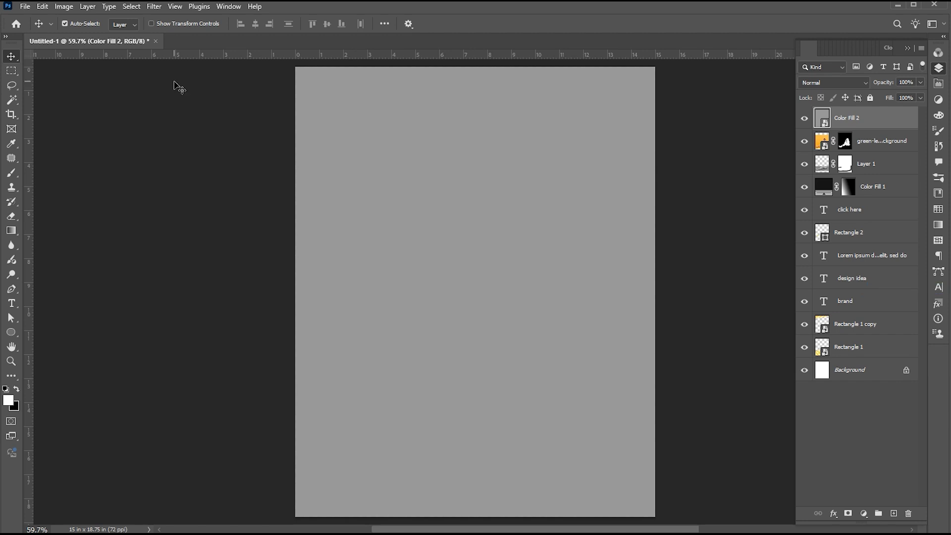
{"action": "left_click", "coordinate": [154, 7]}
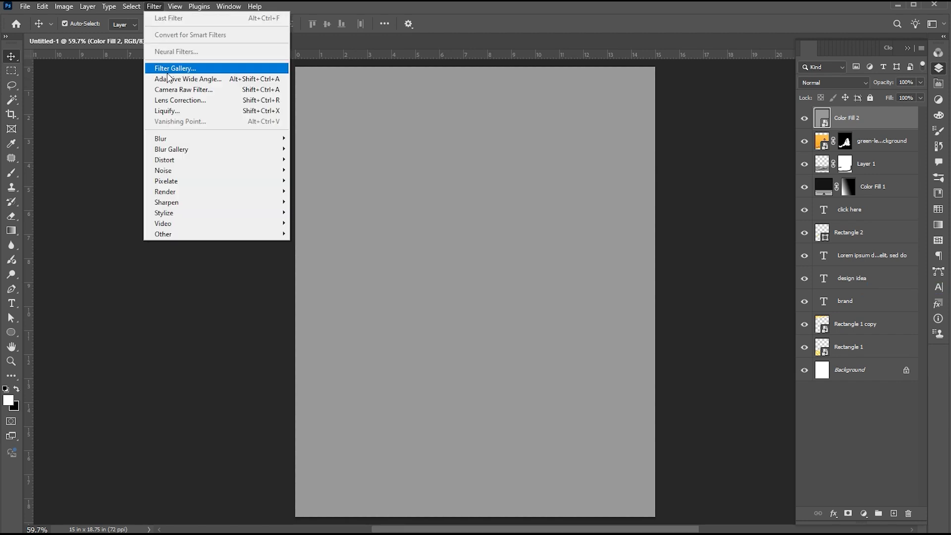
{"action": "left_click", "coordinate": [173, 69]}
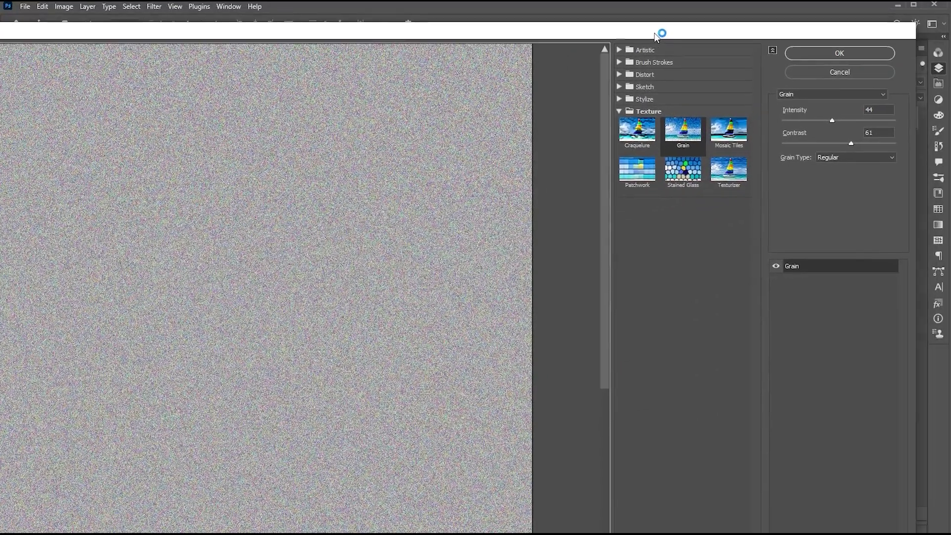
{"action": "left_click", "coordinate": [817, 57]}
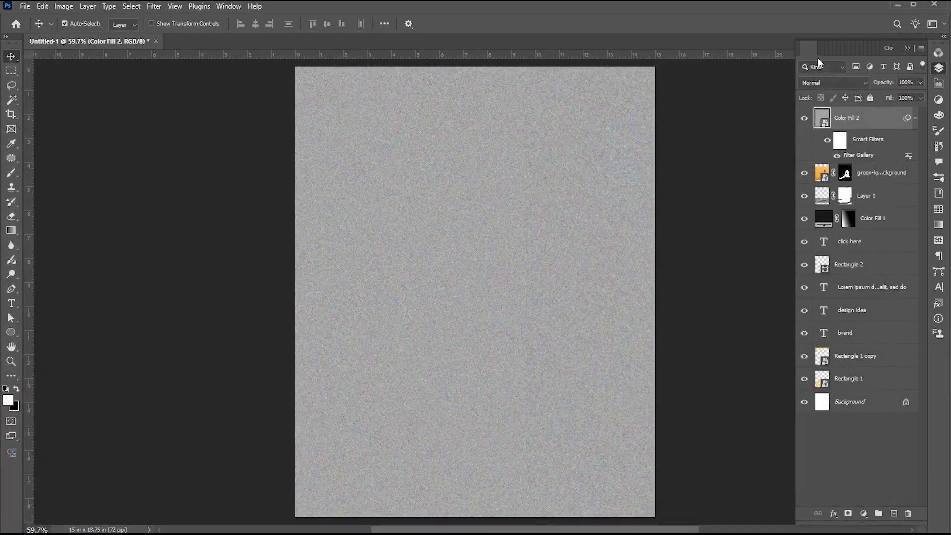
Blend the grain layer with Soft Light at 80% opacity and add a white layer mask to it.
{"action": "left_click", "coordinate": [822, 83]}
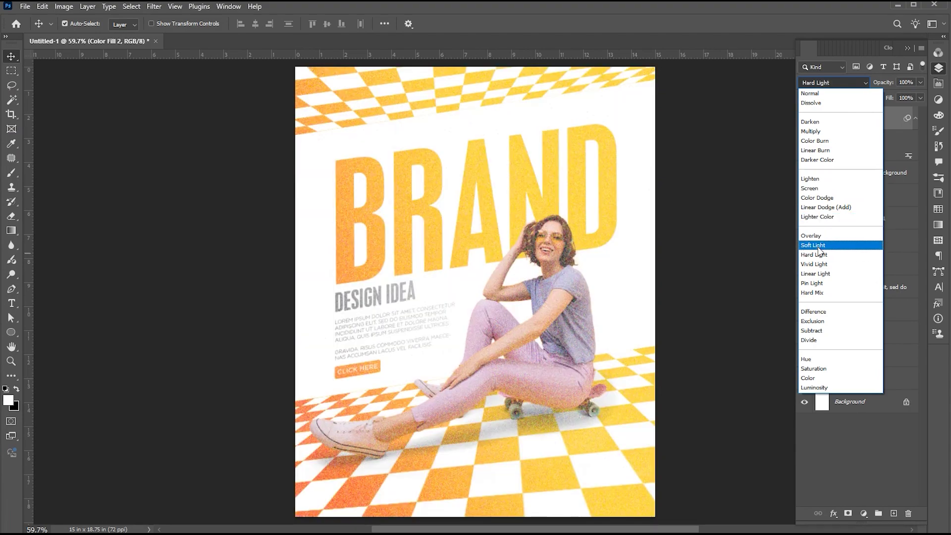
{"action": "left_click", "coordinate": [818, 246]}
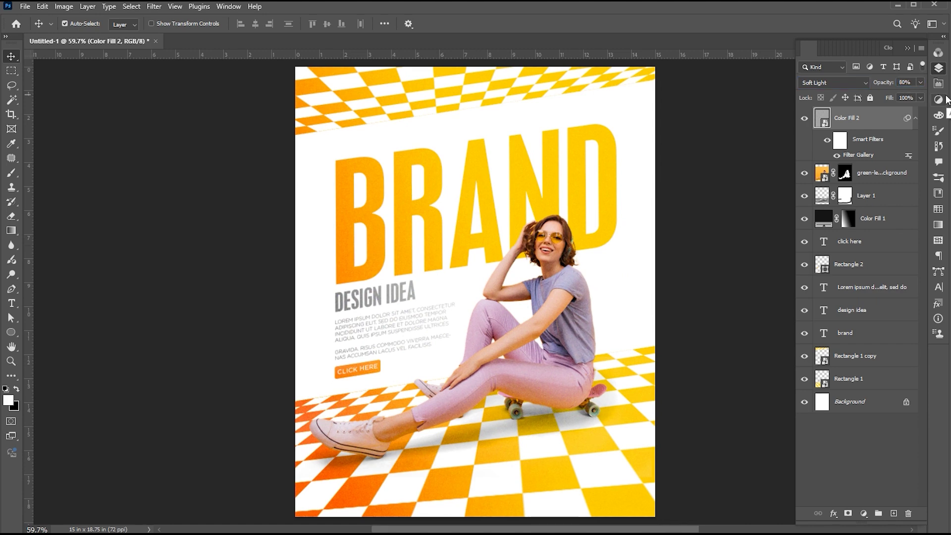
{"action": "left_click", "coordinate": [859, 124]}
{"action": "left_click", "coordinate": [847, 514]}
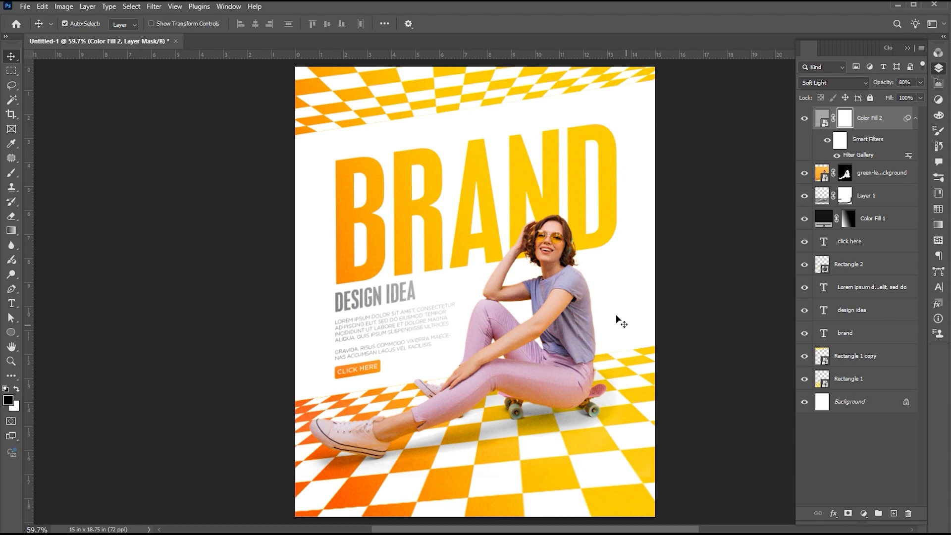
Paint black on the grain layer's mask with a soft 20 px brush at 50% flow over the woman's face and raised arm.
{"action": "key", "text": "z"}
{"action": "left_click_drag", "start_coordinate": [552, 240], "coordinate": [635, 275]}
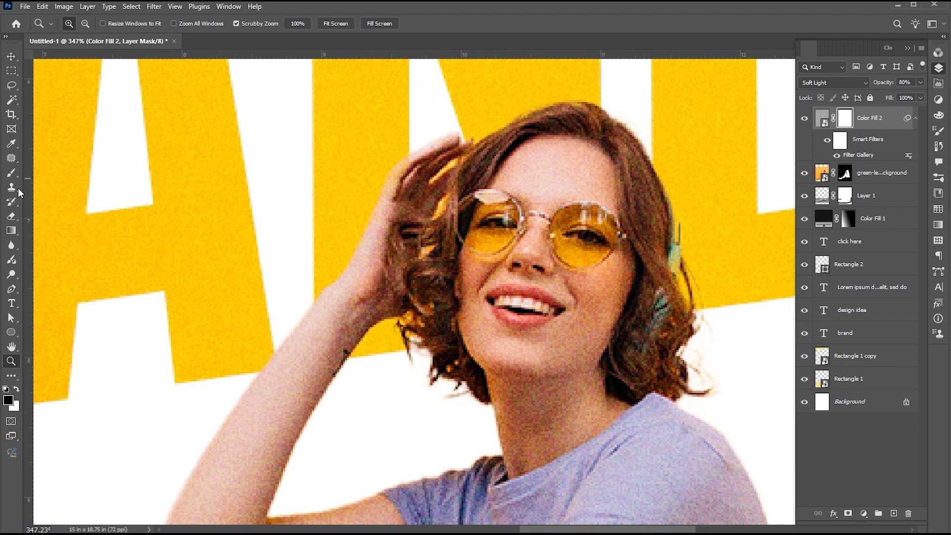
{"action": "left_click", "coordinate": [13, 174]}
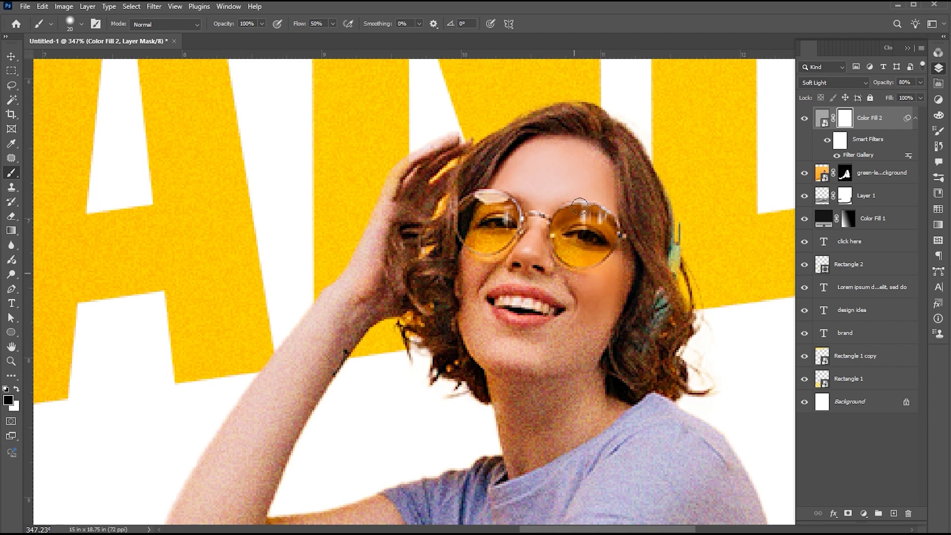
{"action": "mouse_move", "coordinate": [484, 304]}
{"action": "left_mouse_down"}
{"action": "mouse_move", "coordinate": [478, 220]}
{"action": "mouse_move", "coordinate": [545, 376]}
{"action": "mouse_move", "coordinate": [557, 255]}
{"action": "mouse_move", "coordinate": [554, 426]}
{"action": "mouse_move", "coordinate": [525, 458]}
{"action": "mouse_move", "coordinate": [598, 433]}
{"action": "mouse_move", "coordinate": [483, 180]}
{"action": "mouse_move", "coordinate": [631, 262]}
{"action": "mouse_move", "coordinate": [674, 377]}
{"action": "mouse_move", "coordinate": [666, 258]}
{"action": "left_mouse_up"}
{"action": "mouse_move", "coordinate": [460, 149]}
{"action": "left_mouse_down"}
{"action": "mouse_move", "coordinate": [416, 237]}
{"action": "mouse_move", "coordinate": [352, 286]}
{"action": "mouse_move", "coordinate": [428, 157]}
{"action": "mouse_move", "coordinate": [403, 170]}
{"action": "mouse_move", "coordinate": [330, 321]}
{"action": "left_mouse_up"}
{"action": "mouse_move", "coordinate": [247, 390]}
{"action": "left_mouse_down"}
{"action": "mouse_move", "coordinate": [249, 434]}
{"action": "mouse_move", "coordinate": [306, 371]}
{"action": "mouse_move", "coordinate": [308, 394]}
{"action": "mouse_move", "coordinate": [442, 381]}
{"action": "mouse_move", "coordinate": [381, 440]}
{"action": "mouse_move", "coordinate": [275, 450]}
{"action": "mouse_move", "coordinate": [485, 445]}
{"action": "left_mouse_up"}
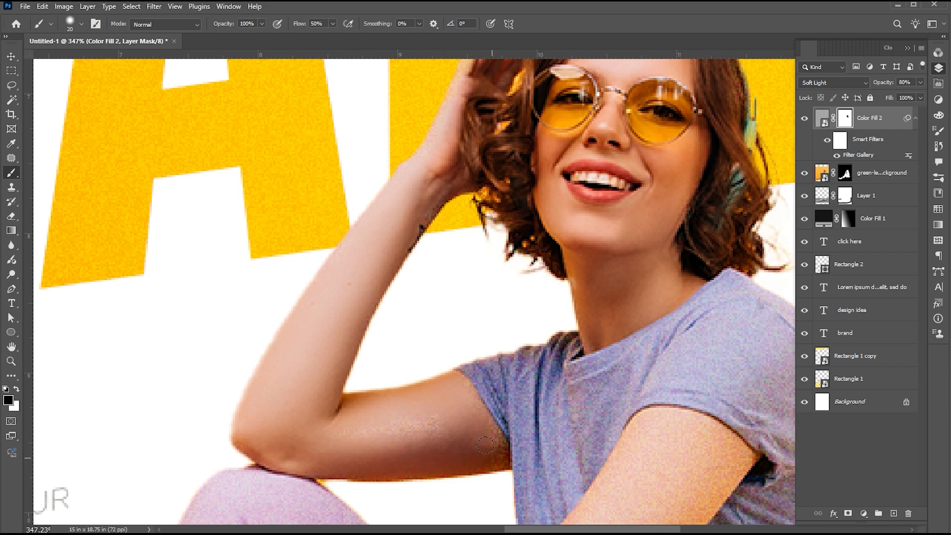
Mask the grain off the woman's lowered arm, from the sleeve down to the hand and fingers on her leg.
{"action": "scroll", "coordinate": [486, 445], "scroll_direction": "down", "scroll_amount": 5}
{"action": "scroll", "coordinate": [544, 347], "scroll_direction": "right", "scroll_amount": 2}
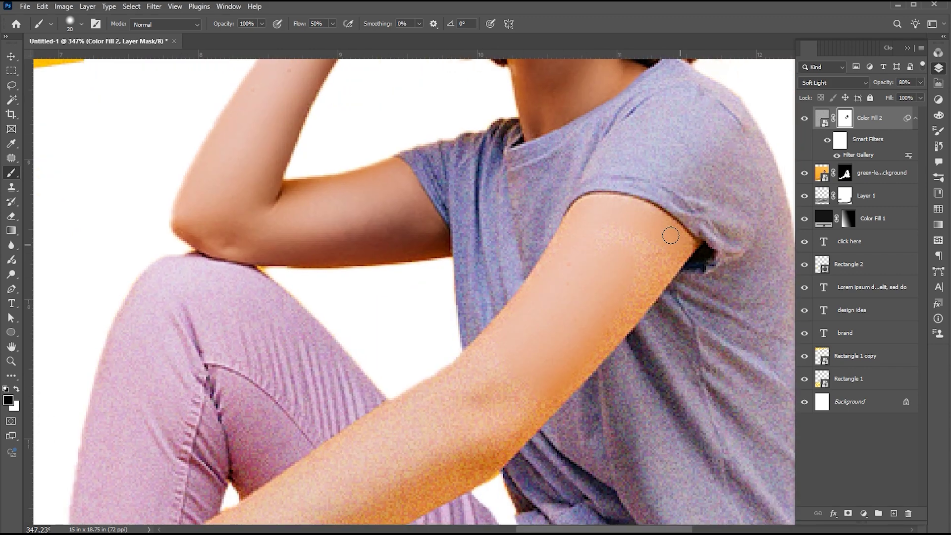
{"action": "scroll", "coordinate": [565, 267], "scroll_direction": "down", "scroll_amount": 3}
{"action": "scroll", "coordinate": [565, 267], "scroll_direction": "left", "scroll_amount": 2}
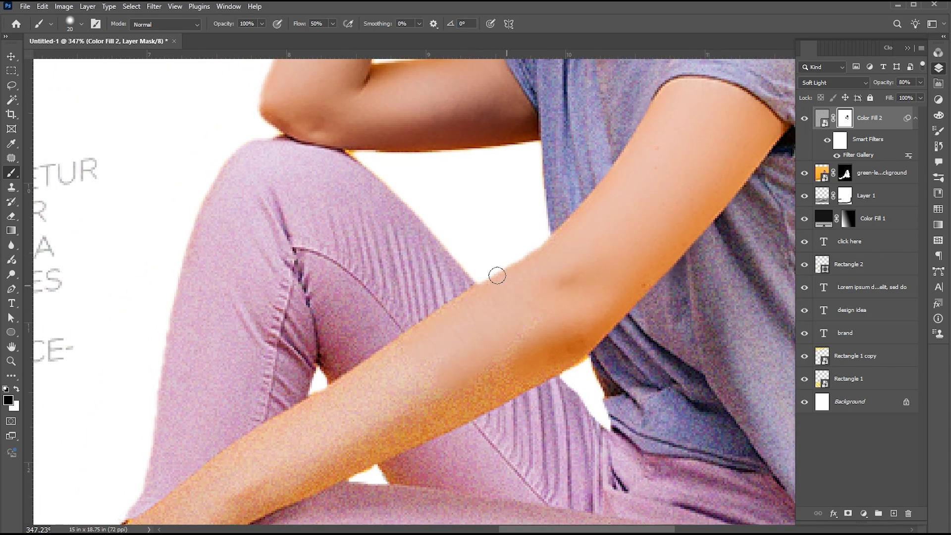
{"action": "scroll", "coordinate": [496, 275], "scroll_direction": "down", "scroll_amount": 3}
{"action": "scroll", "coordinate": [497, 276], "scroll_direction": "left", "scroll_amount": 2}
{"action": "scroll", "coordinate": [382, 363], "scroll_direction": "down", "scroll_amount": 2}
{"action": "scroll", "coordinate": [382, 363], "scroll_direction": "left", "scroll_amount": 1}
{"action": "mouse_move", "coordinate": [401, 306]}
{"action": "left_mouse_down"}
{"action": "mouse_move", "coordinate": [314, 419]}
{"action": "mouse_move", "coordinate": [235, 455]}
{"action": "left_mouse_up"}
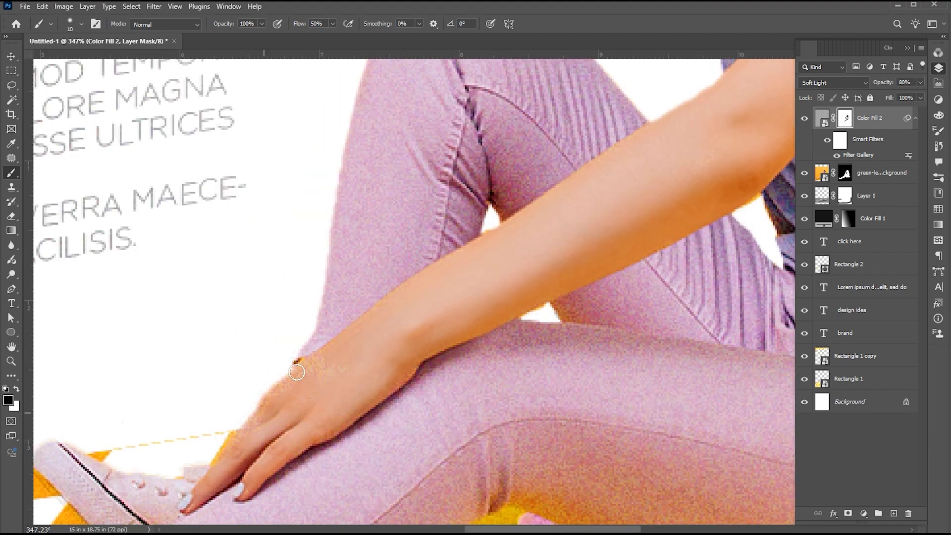
Mask the grain off the woman's bare ankle between the trouser hem and shoe, then fit the whole poster in view.
{"action": "scroll", "coordinate": [367, 321], "scroll_direction": "down", "scroll_amount": 5}
{"action": "scroll", "coordinate": [367, 320], "scroll_direction": "left", "scroll_amount": 4}
{"action": "mouse_move", "coordinate": [294, 307]}
{"action": "left_mouse_down"}
{"action": "mouse_move", "coordinate": [362, 263]}
{"action": "mouse_move", "coordinate": [218, 307]}
{"action": "mouse_move", "coordinate": [227, 388]}
{"action": "mouse_move", "coordinate": [330, 358]}
{"action": "mouse_move", "coordinate": [401, 308]}
{"action": "mouse_move", "coordinate": [335, 356]}
{"action": "mouse_move", "coordinate": [215, 350]}
{"action": "mouse_move", "coordinate": [366, 328]}
{"action": "left_mouse_up"}
{"action": "key", "text": "bracketleft"}
{"action": "key", "text": "bracketleft"}
{"action": "key", "text": "bracketleft"}
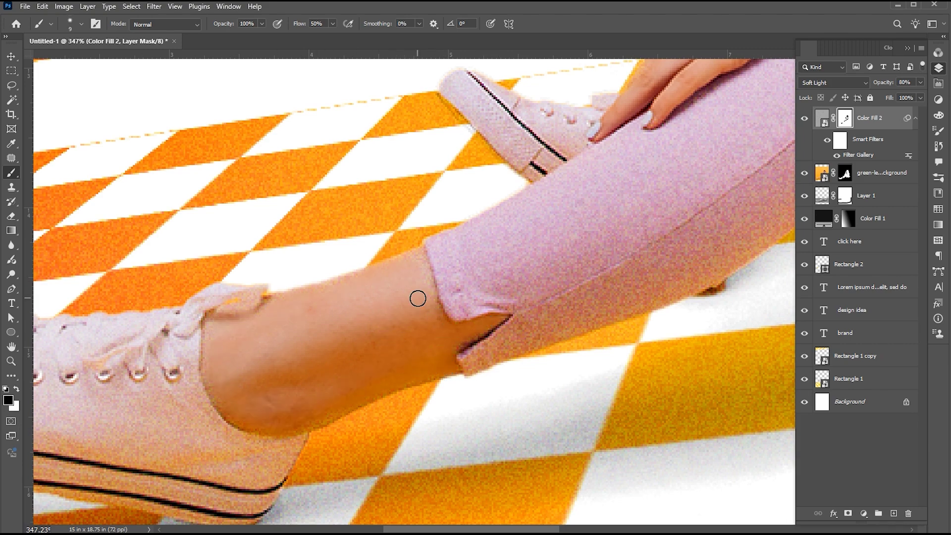
{"action": "key", "text": "ctrl+0"}
{"action": "key", "text": "v"}
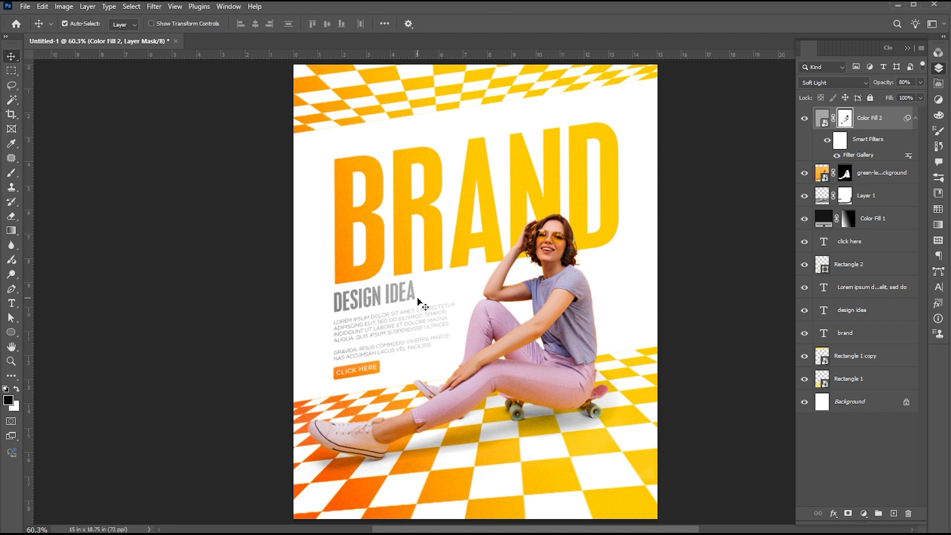